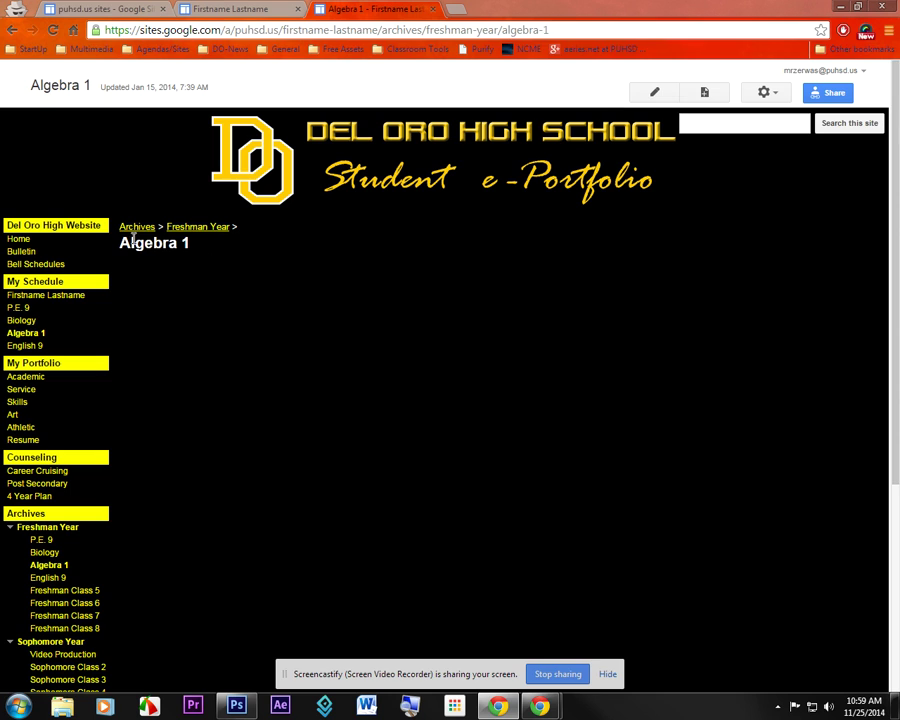
# - Go from the Algebra 1 page to the Video Production page and review its banner and intro
pyautogui.moveTo(181, 244); pyautogui.dragTo(120, 244)
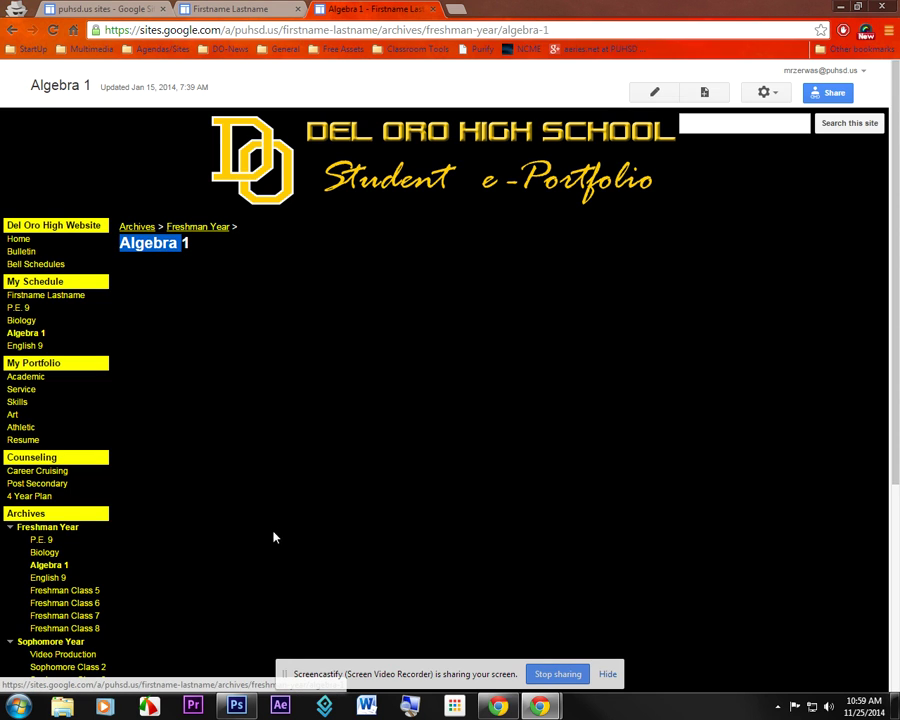
pyautogui.click(288, 466)
pyautogui.scroll(-2, 212, 516)
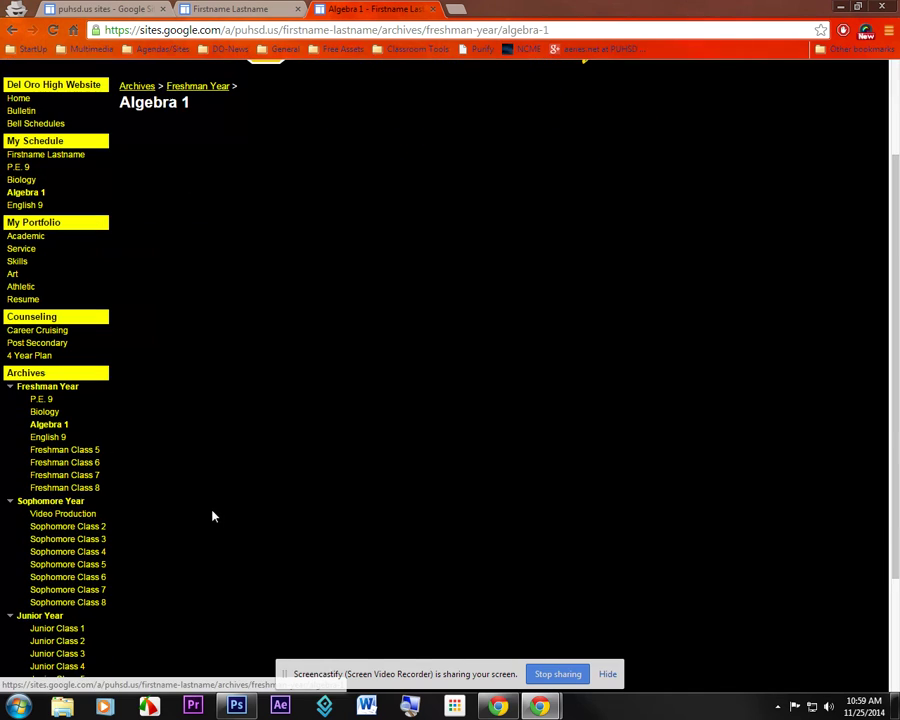
pyautogui.click(66, 516)
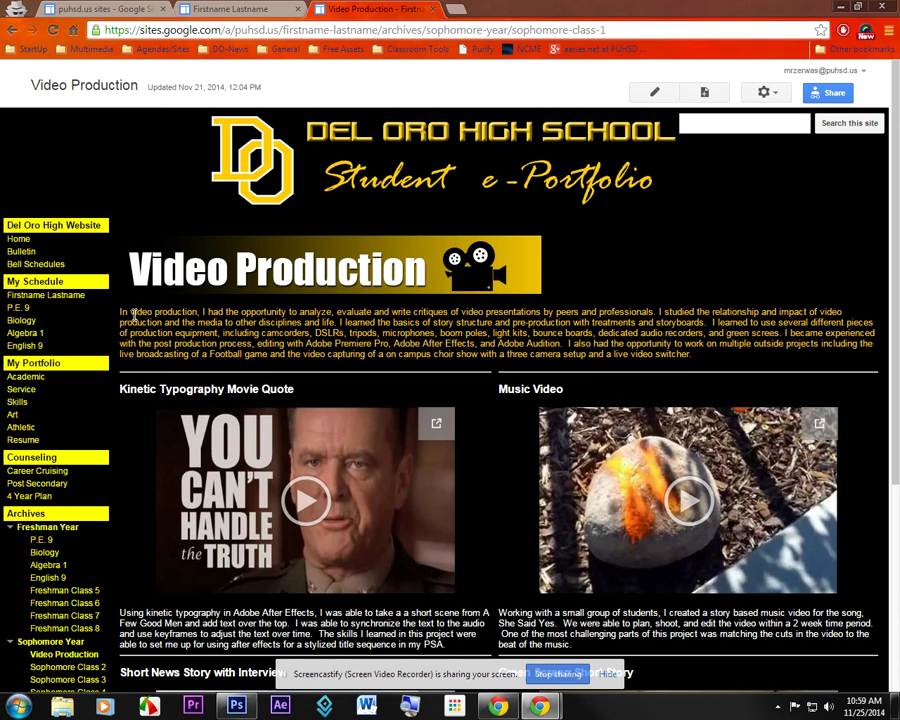
pyautogui.moveTo(127, 316); pyautogui.dragTo(810, 354)
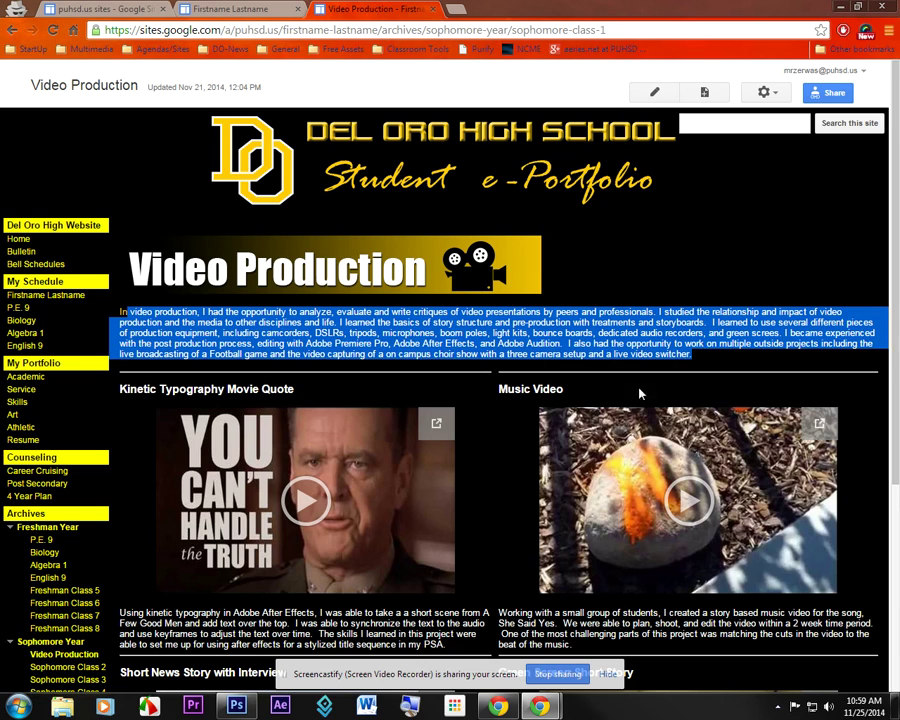
pyautogui.scroll(-5, 474, 456)
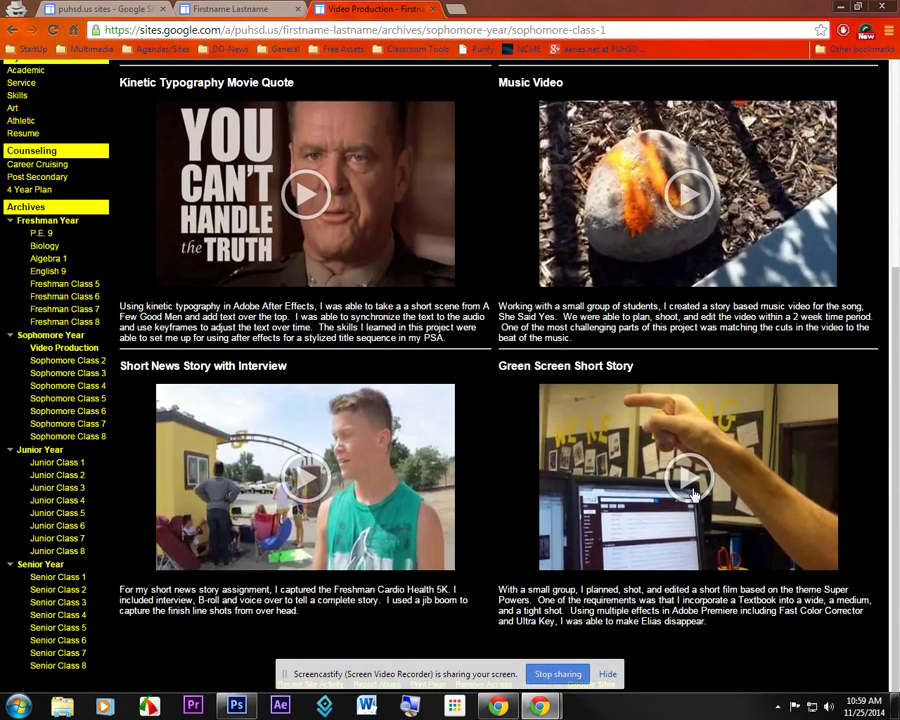
pyautogui.scroll(4, 619, 505)
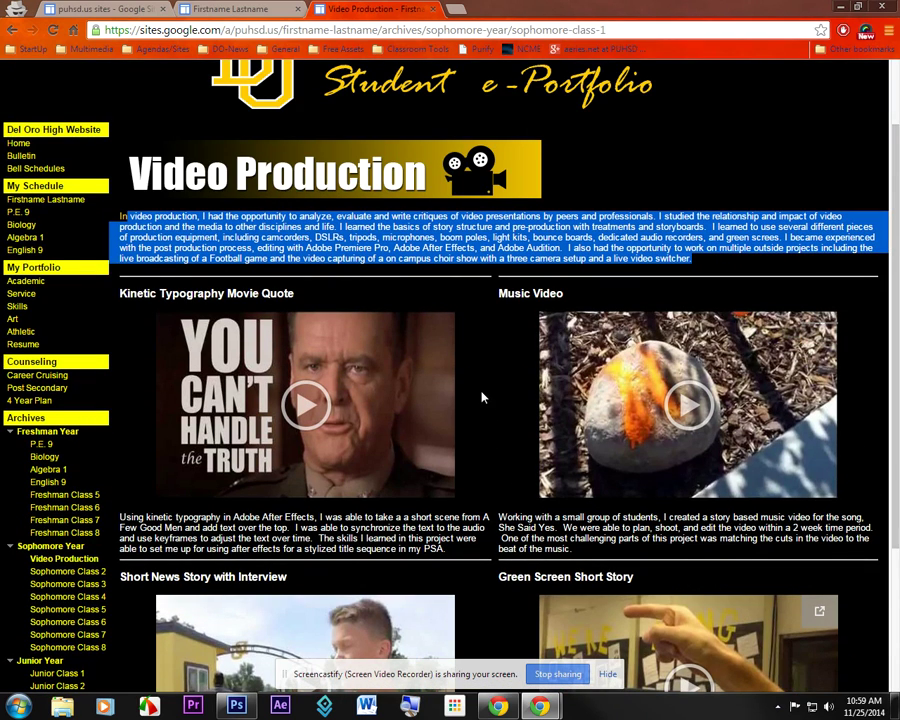
# - Glance at the home page tab, then go back to the empty Algebra 1 page
pyautogui.click(251, 12)
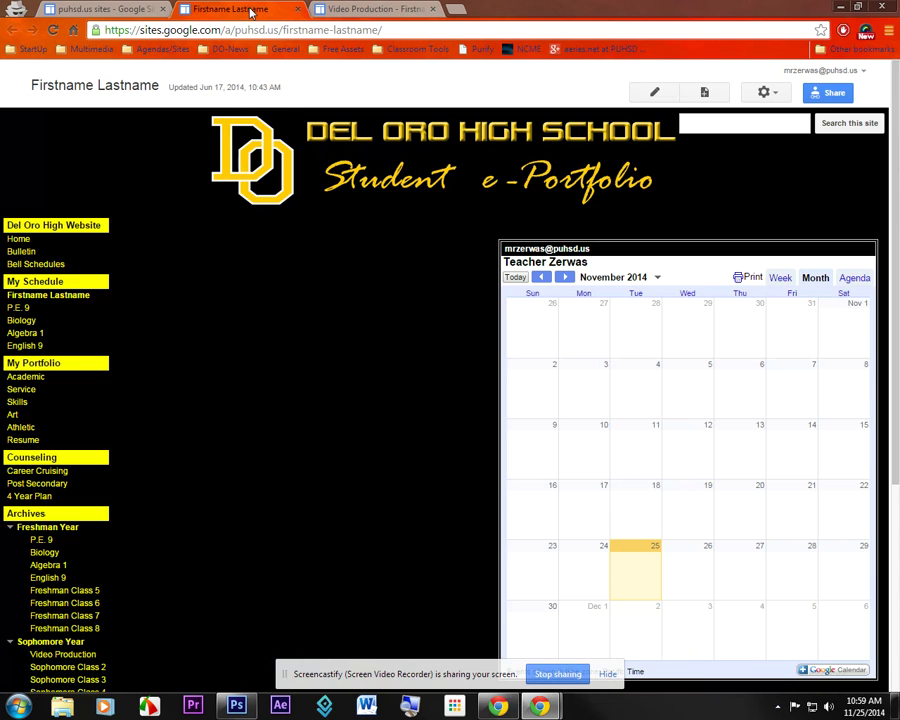
pyautogui.click(370, 10)
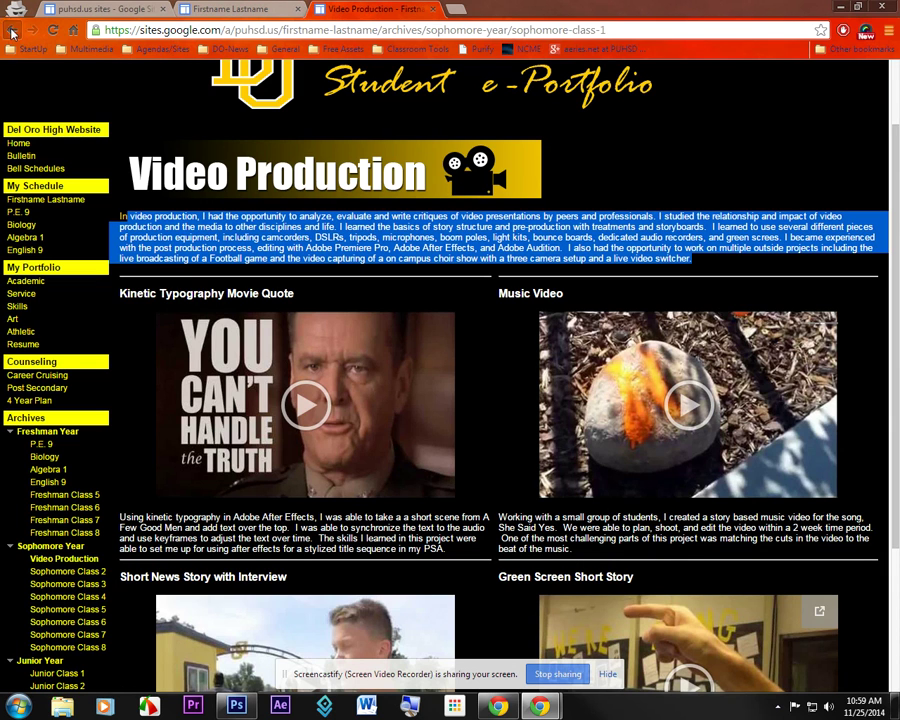
pyautogui.click(12, 30)
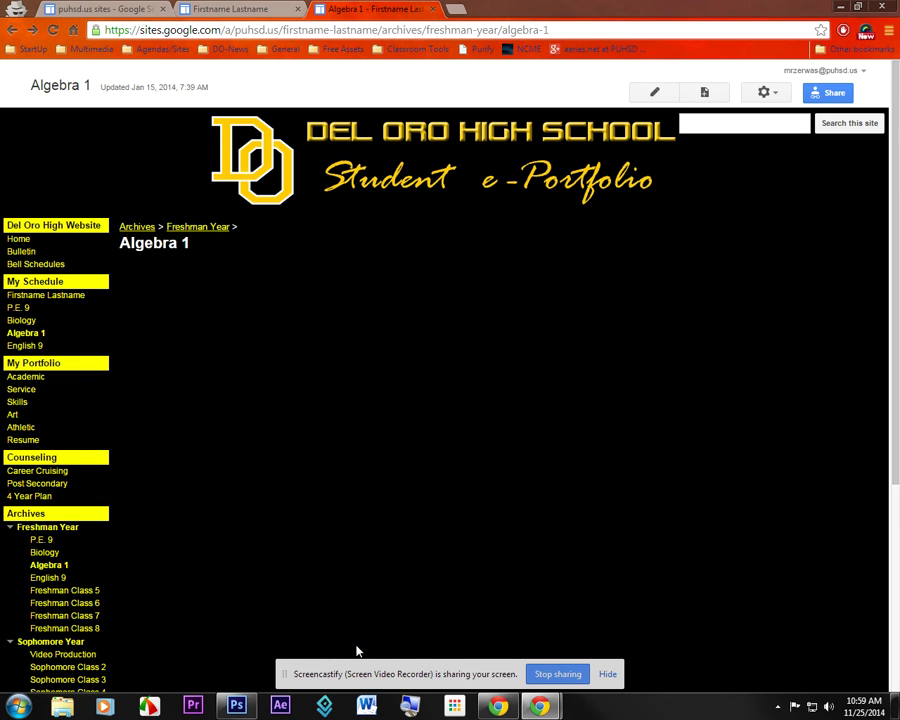
# - Create a new Photoshop document 600 × 85 pixels with Transparent background contents
pyautogui.click(236, 706)
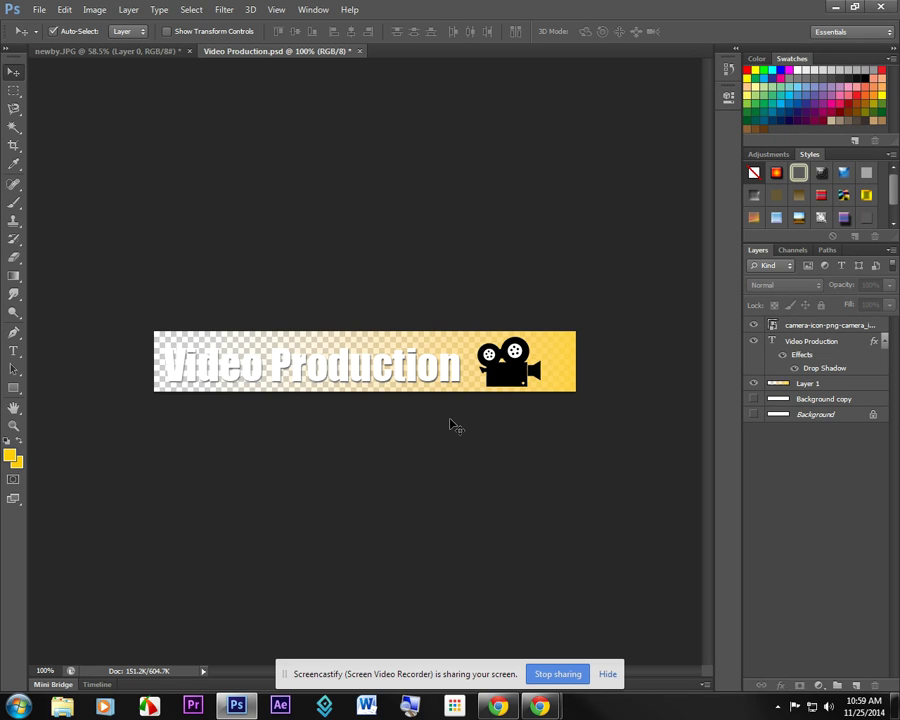
pyautogui.click(38, 10)
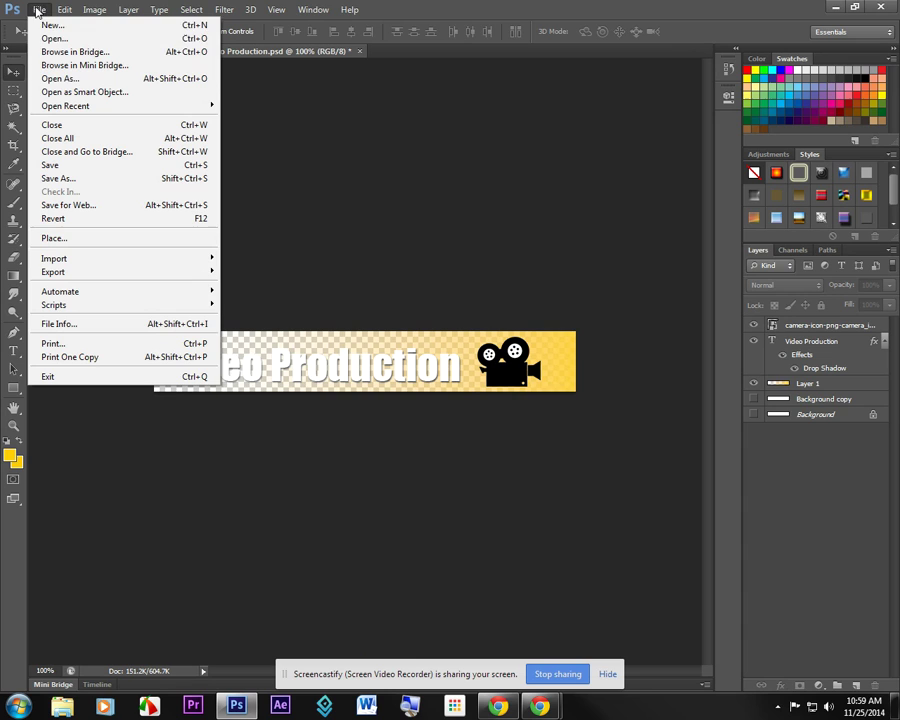
pyautogui.click(58, 25)
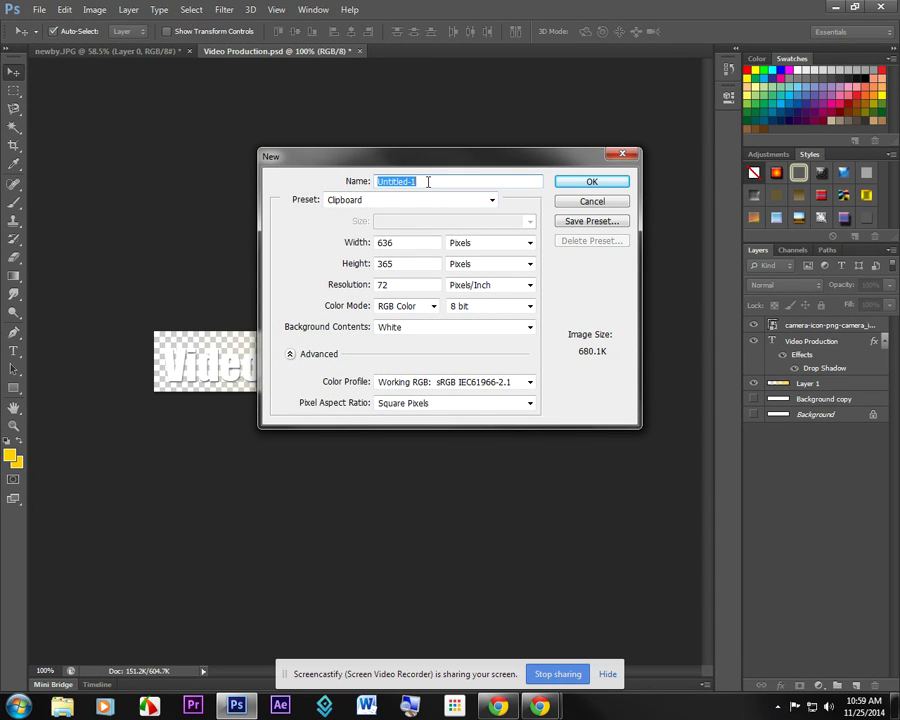
pyautogui.write('Alge')
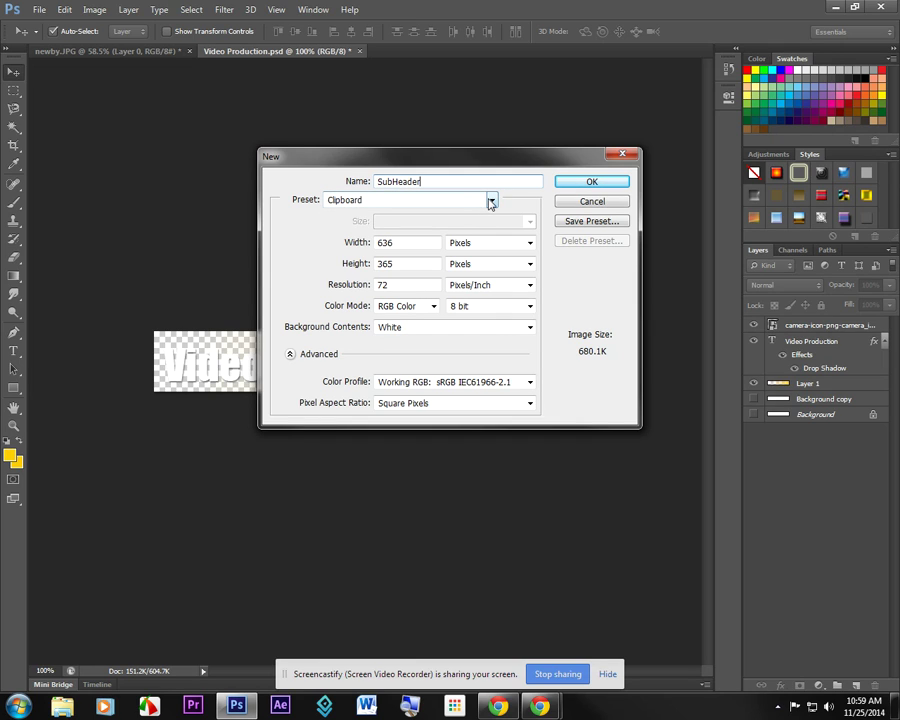
pyautogui.moveTo(416, 242); pyautogui.dragTo(321, 255)
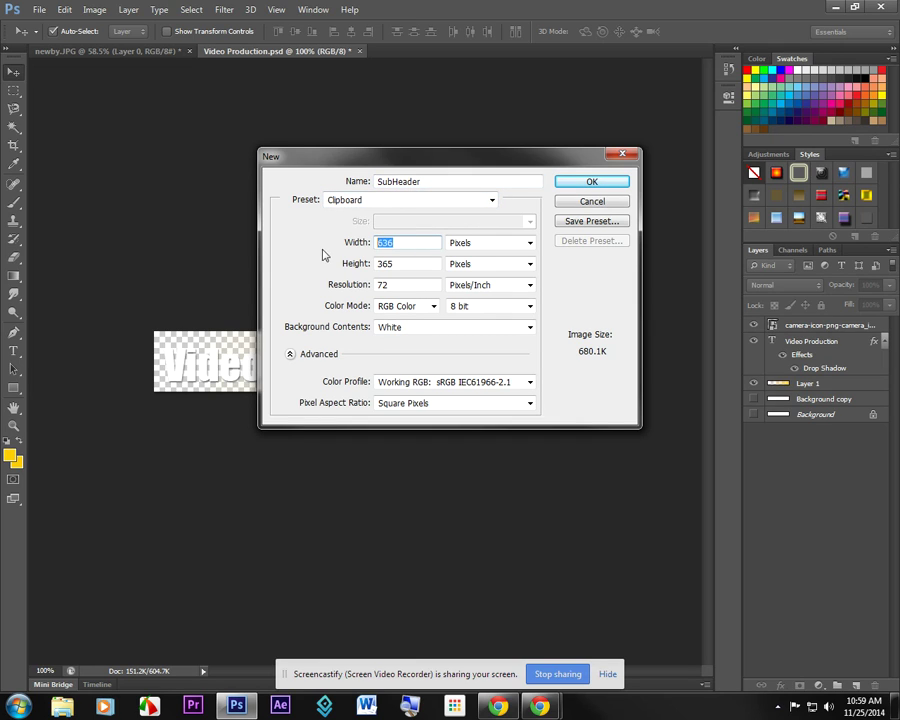
pyautogui.write('600')
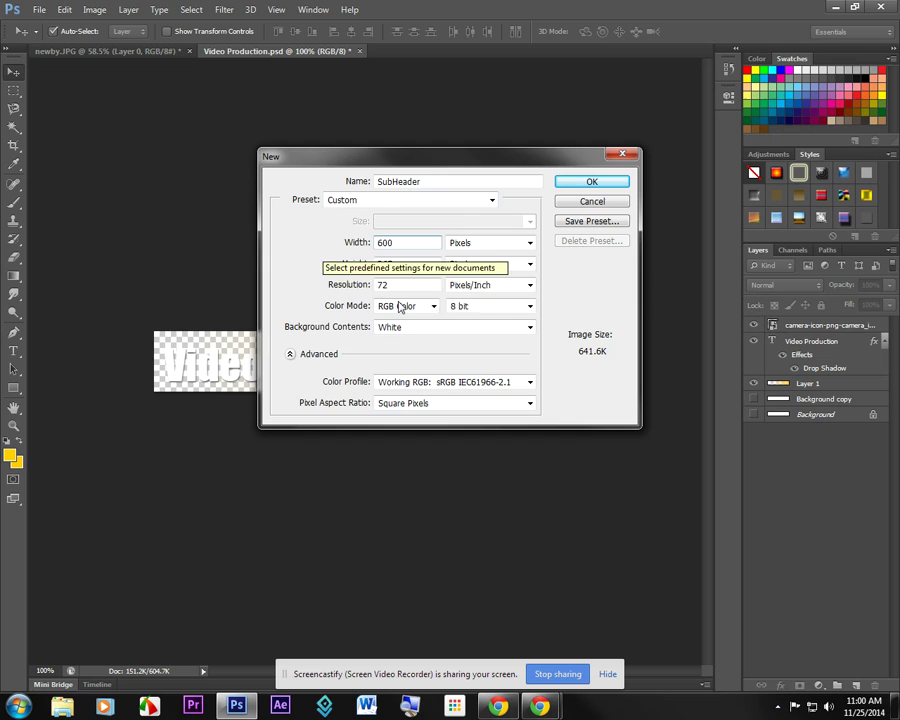
pyautogui.moveTo(411, 263); pyautogui.dragTo(336, 272)
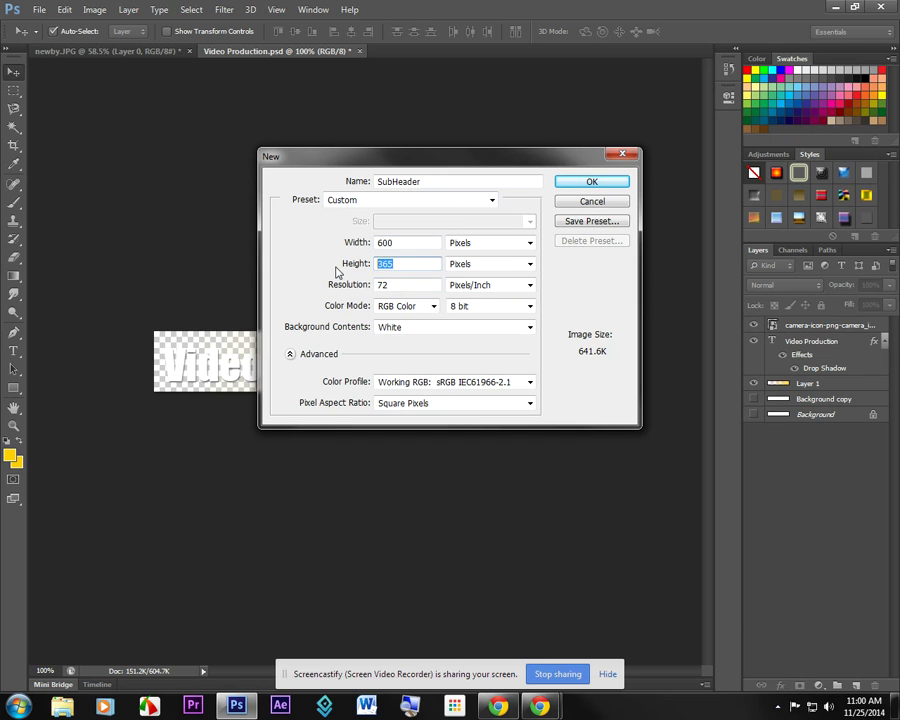
pyautogui.write('85')
pyautogui.click(528, 327)
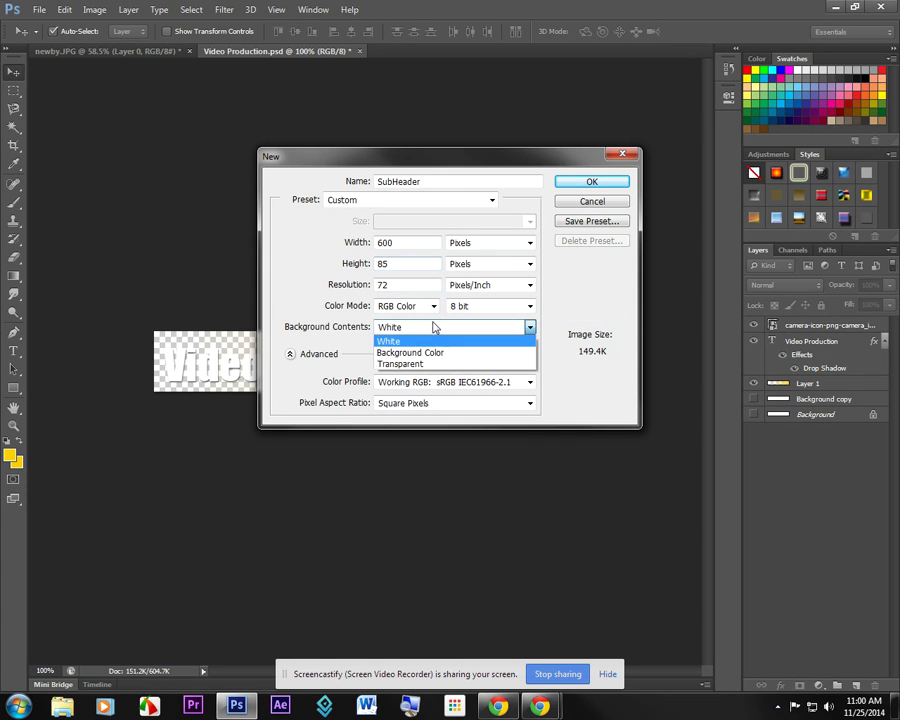
pyautogui.click(432, 366)
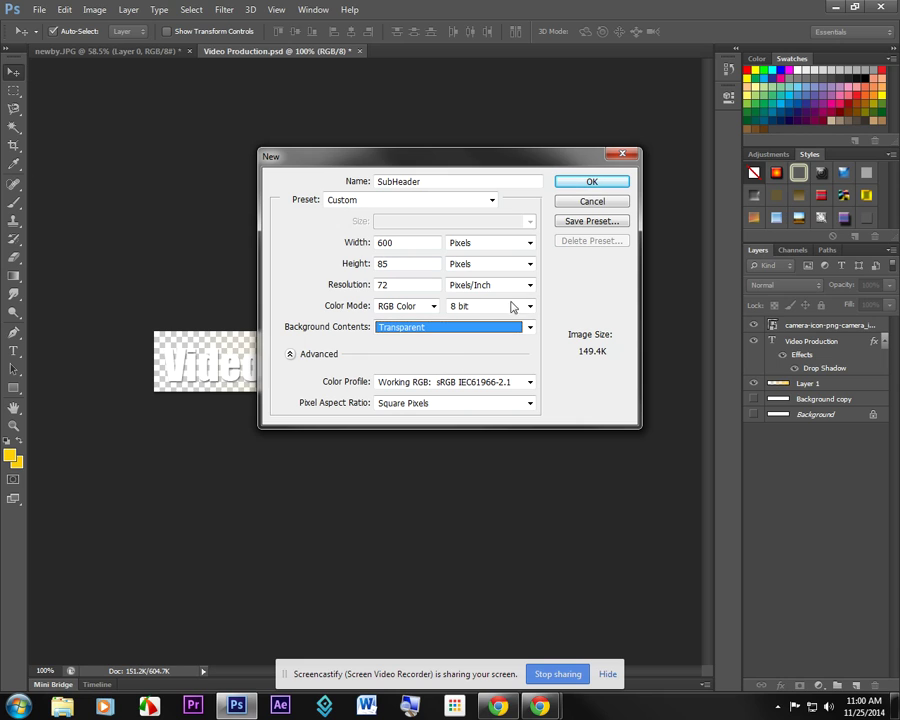
pyautogui.click(597, 182)
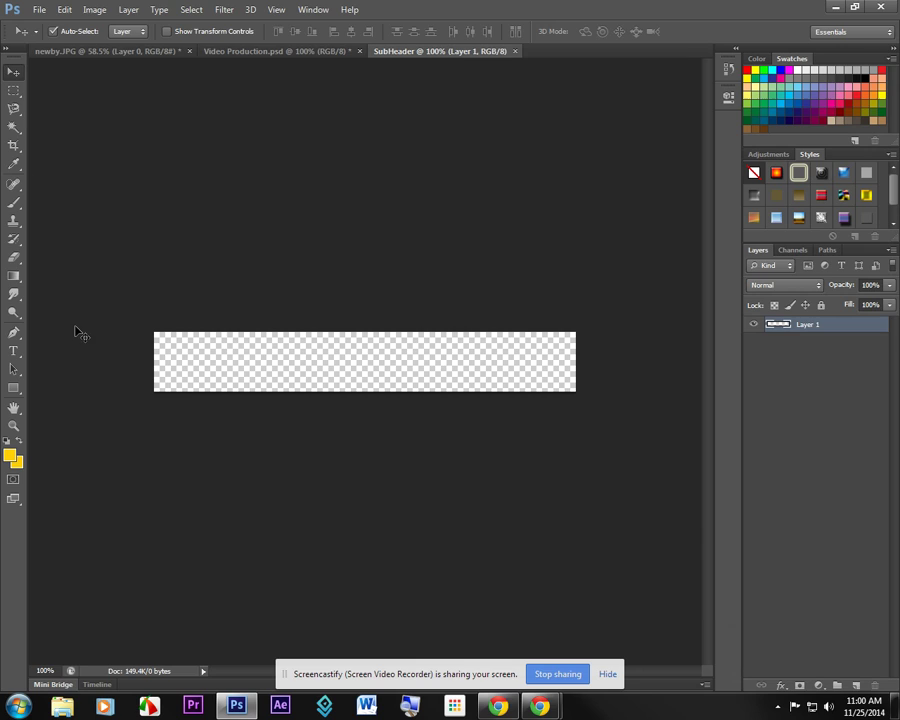
# - Select the Gradient tool with the foreground-to-transparent preset
pyautogui.click(13, 278)
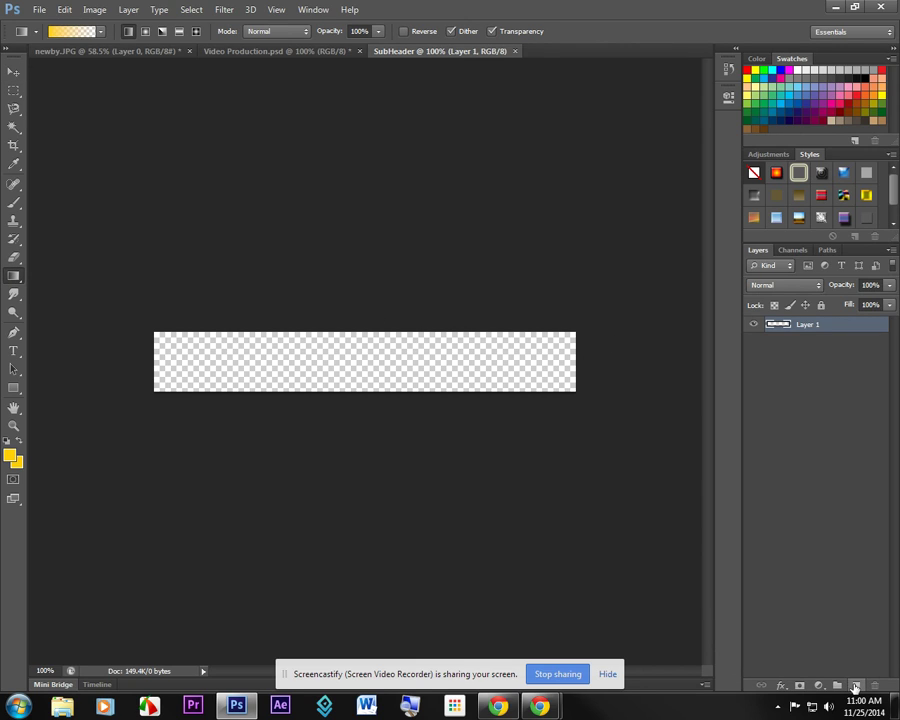
pyautogui.click(72, 28)
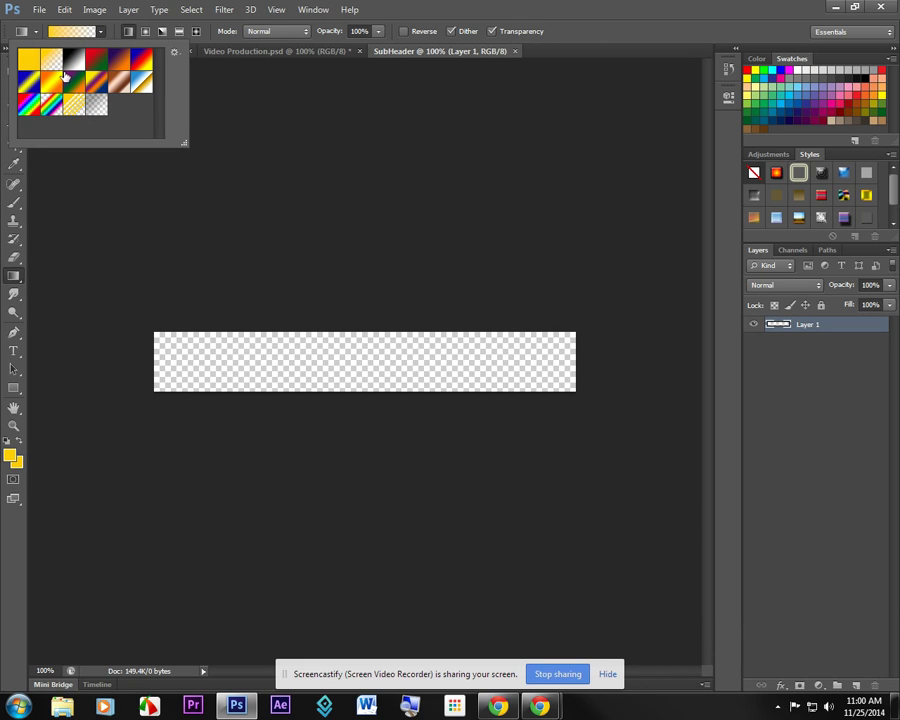
pyautogui.click(30, 55)
pyautogui.press('Escape')
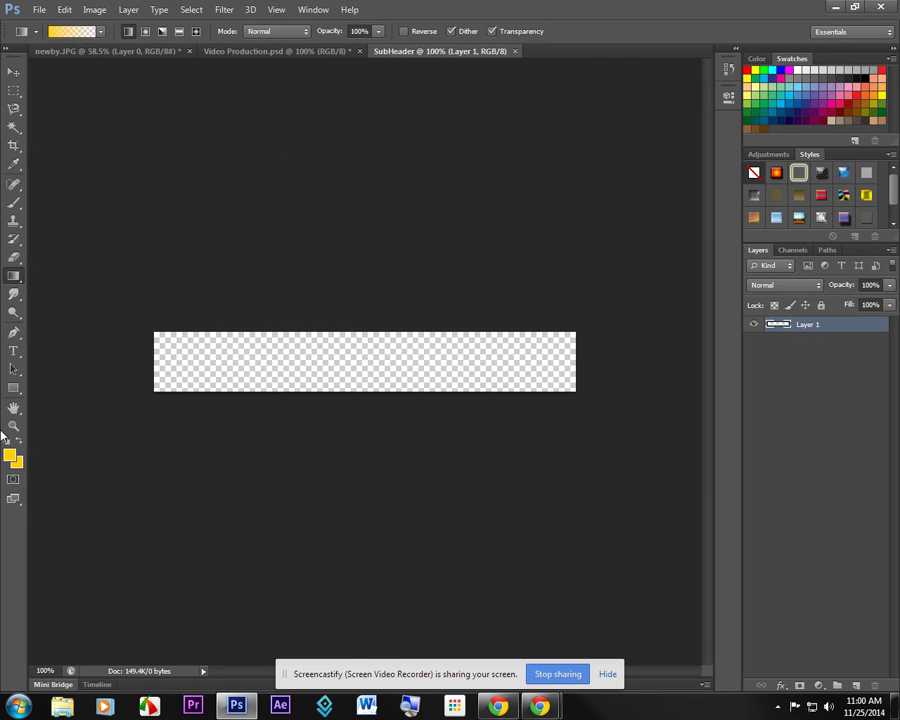
# - Set the foreground colour to gold ffcf03 and drag the gradient horizontally across the banner
pyautogui.click(10, 455)
pyautogui.click(745, 496)
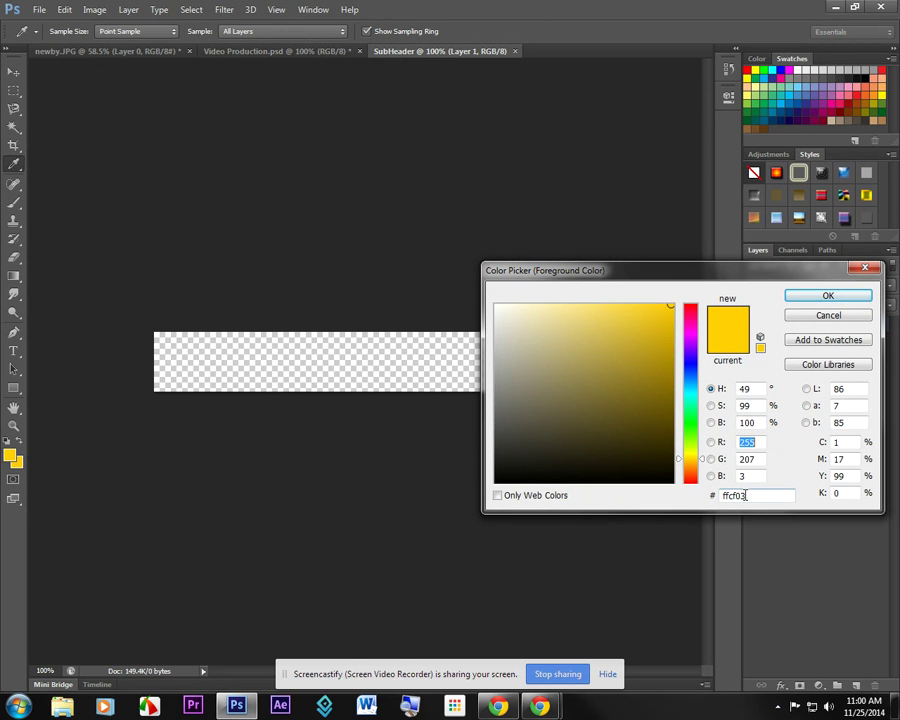
pyautogui.doubleClick(745, 496)
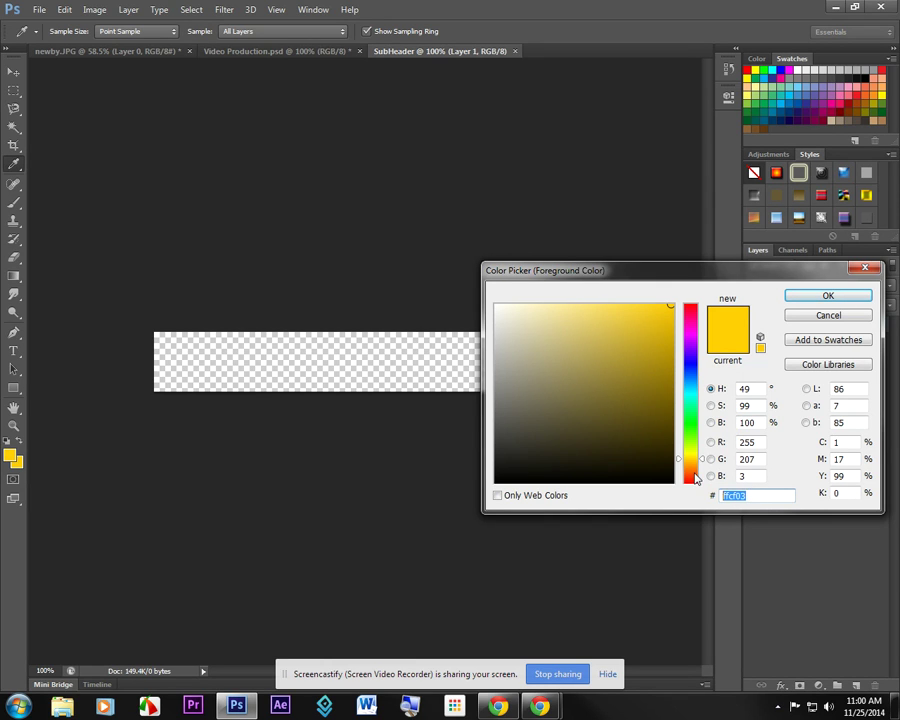
pyautogui.click(700, 377)
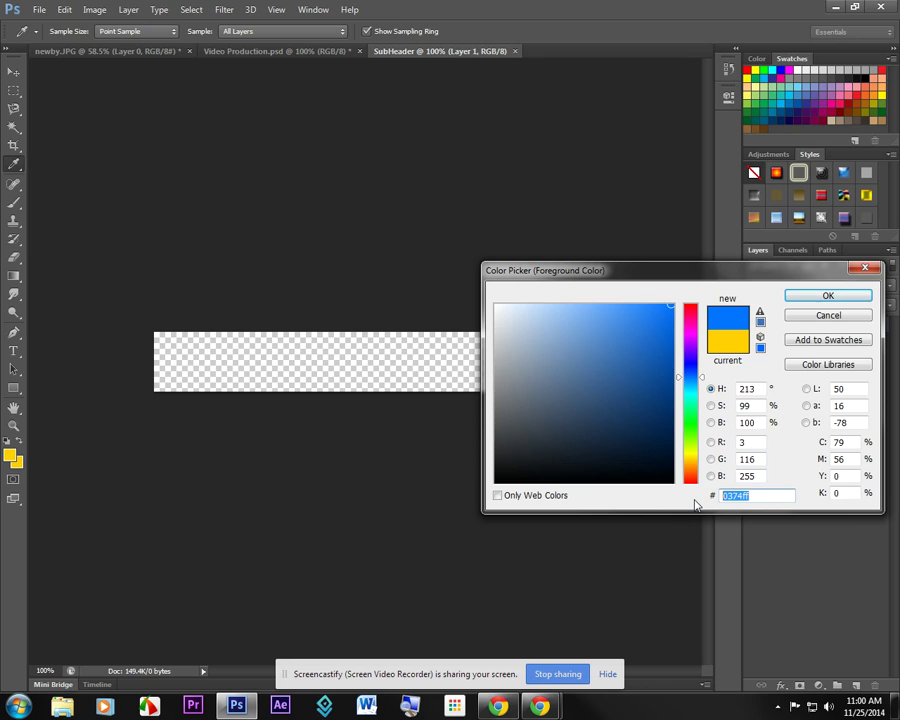
pyautogui.write('ffcf0')
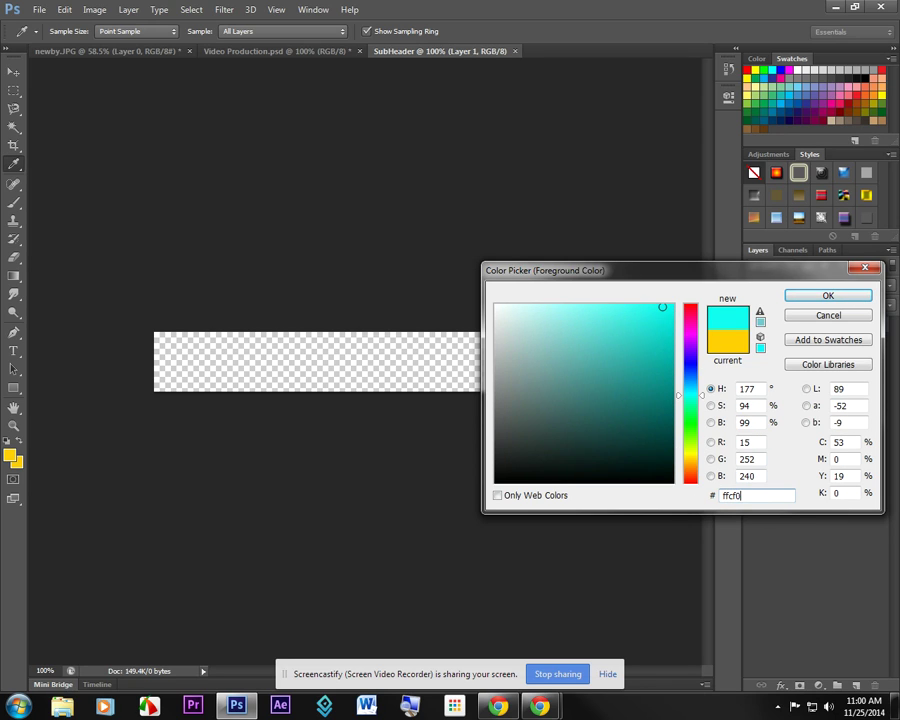
pyautogui.write('3')
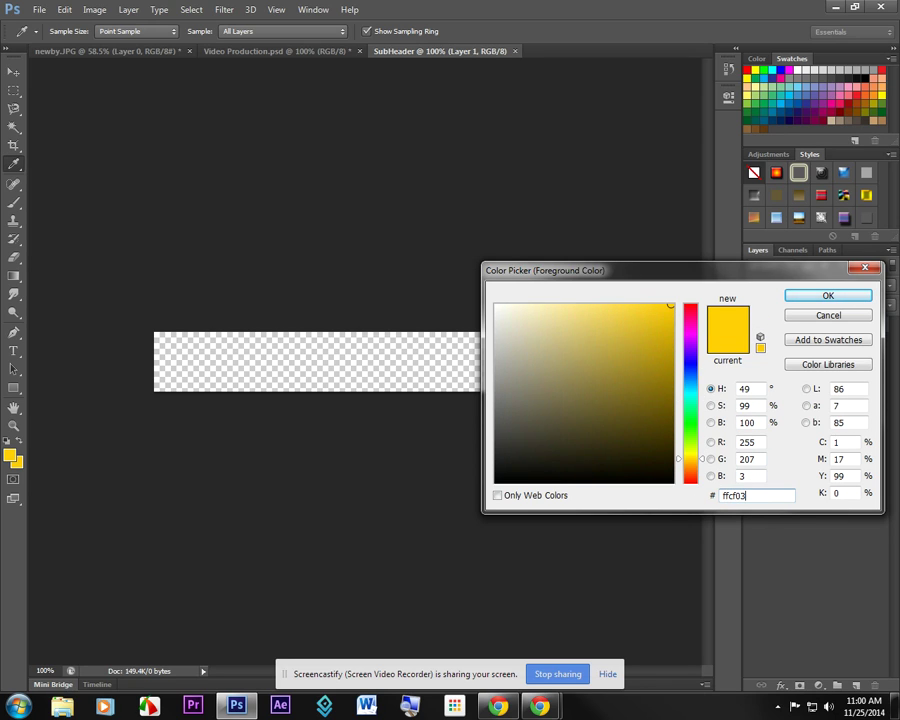
pyautogui.click(822, 297)
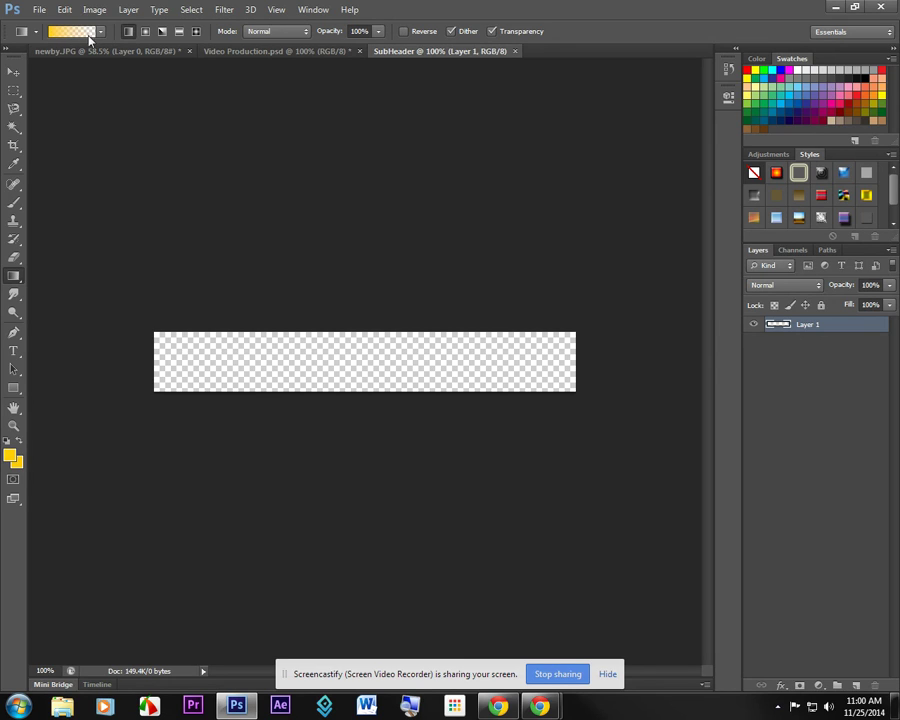
pyautogui.moveTo(609, 359); pyautogui.dragTo(346, 368)
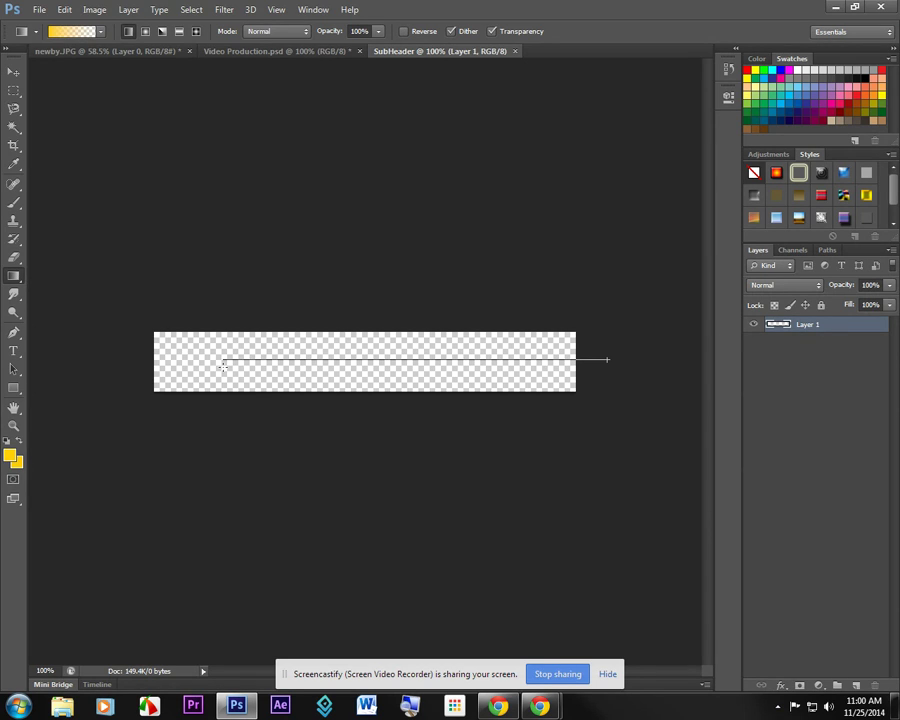
pyautogui.moveTo(209, 369); pyautogui.dragTo(209, 369)
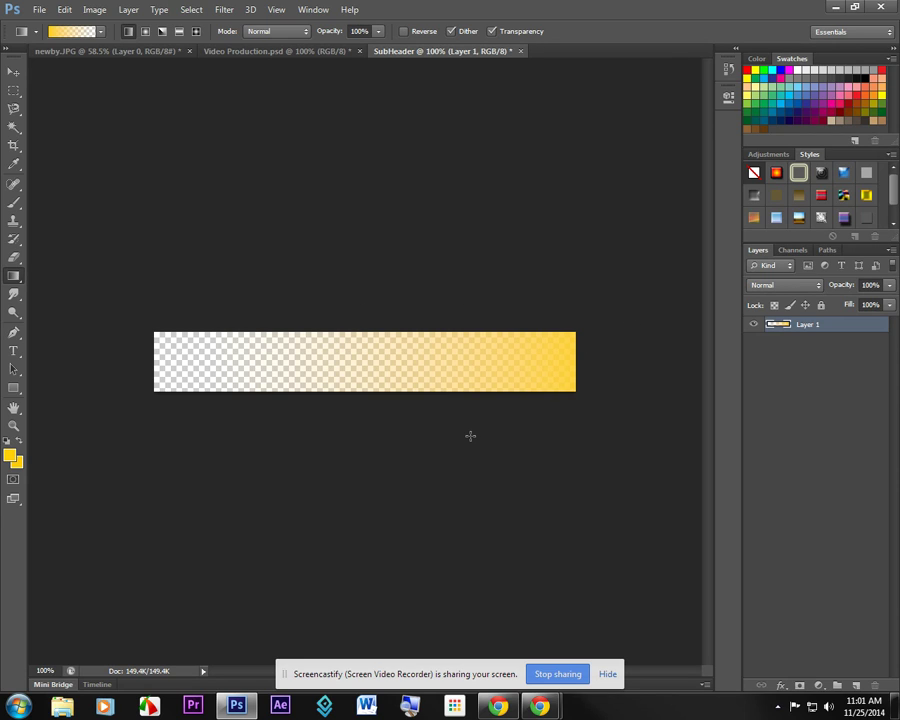
# - Type 'Algebra 1' in 60 pt Impact near the banner's left side, correcting the typo
pyautogui.click(15, 352)
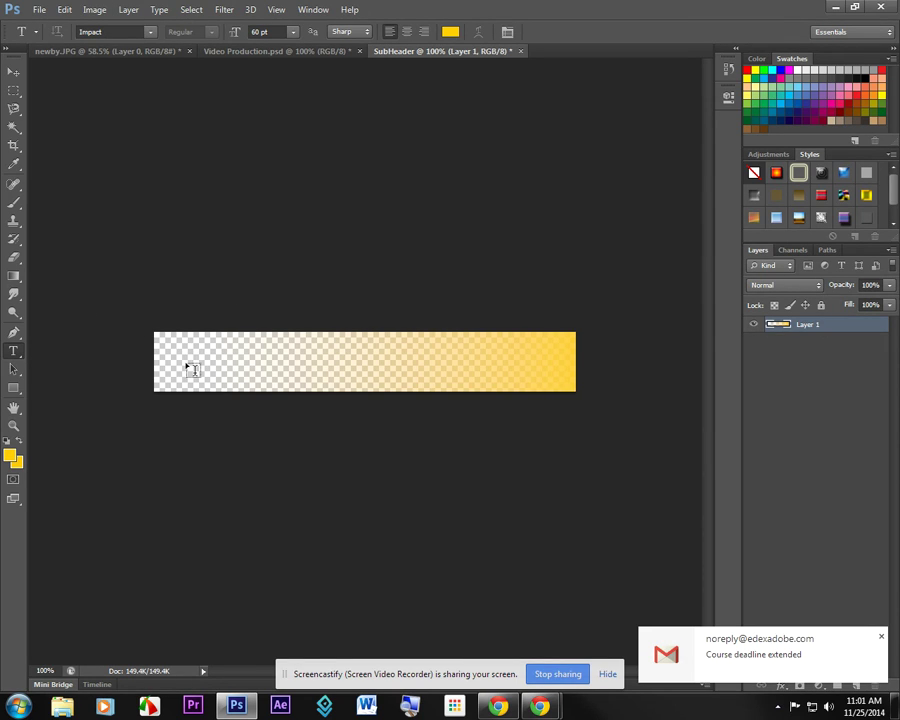
pyautogui.click(180, 367)
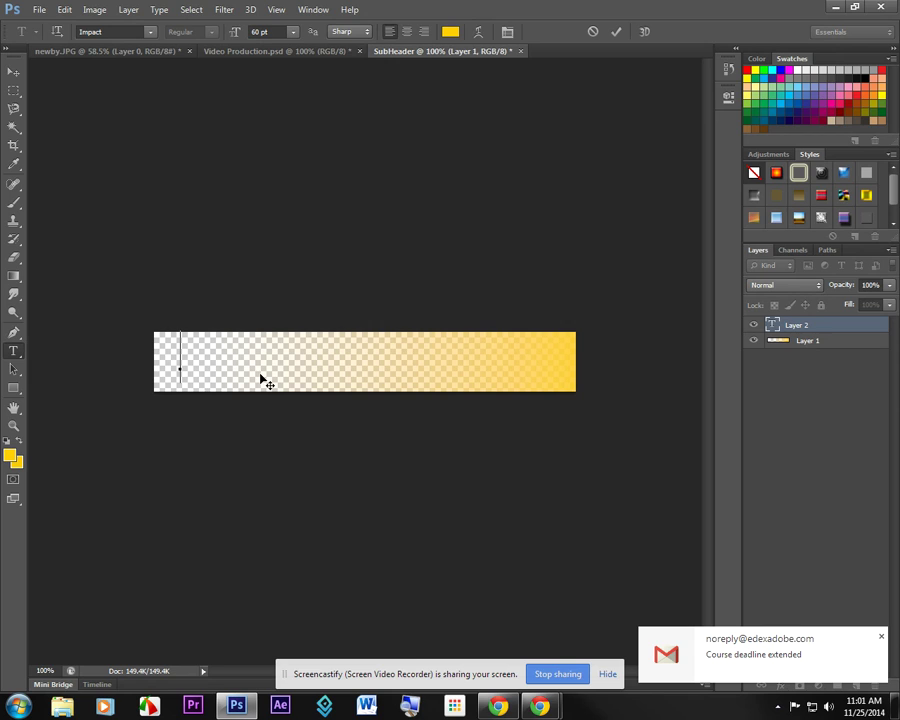
pyautogui.write('A')
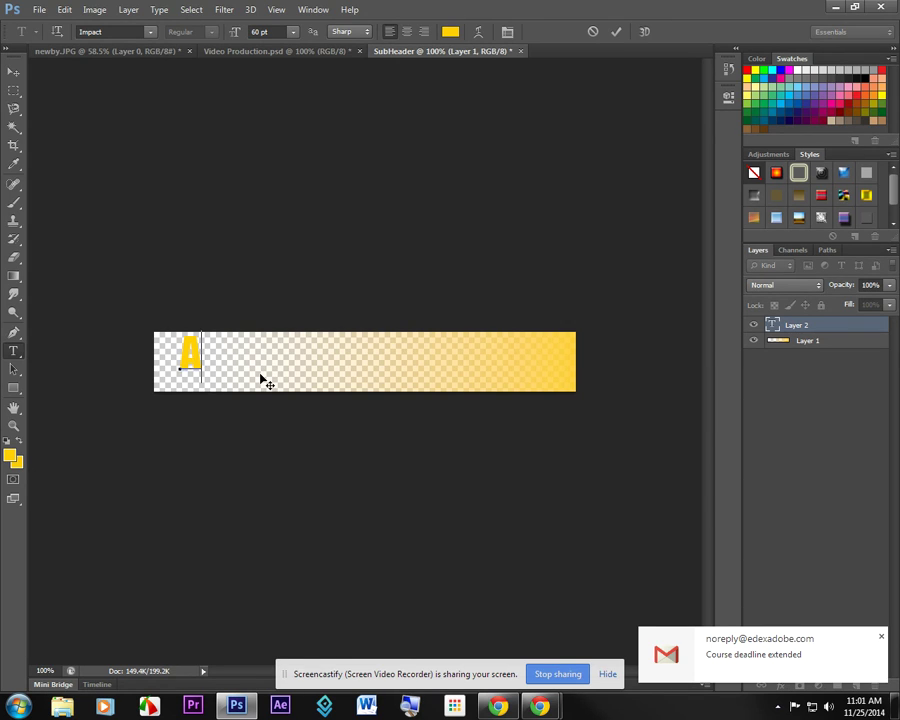
pyautogui.write('Igeb')
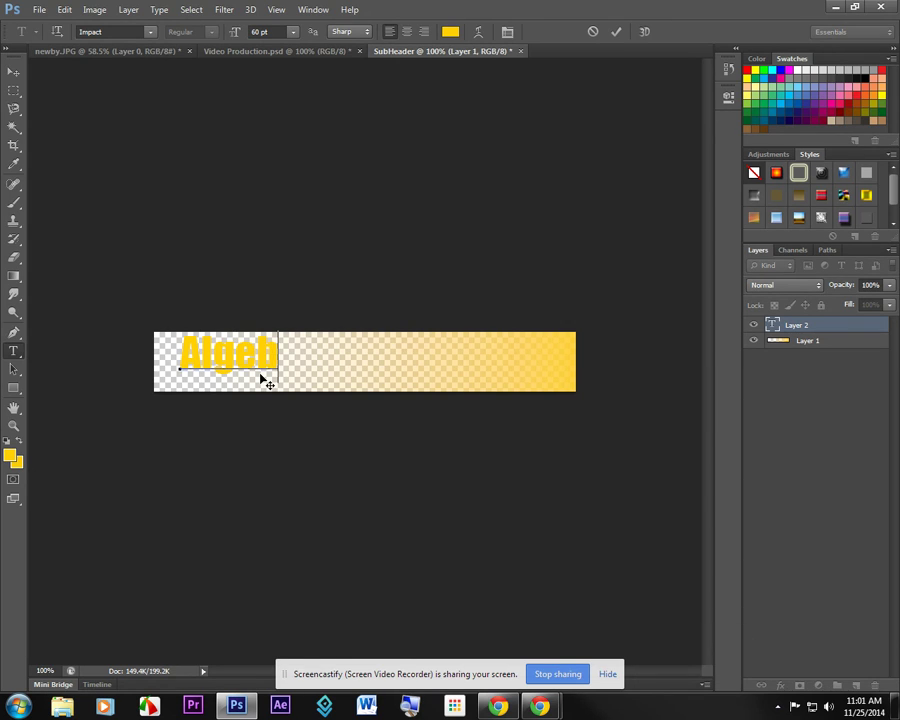
pyautogui.write('a 1')
pyautogui.click(289, 352)
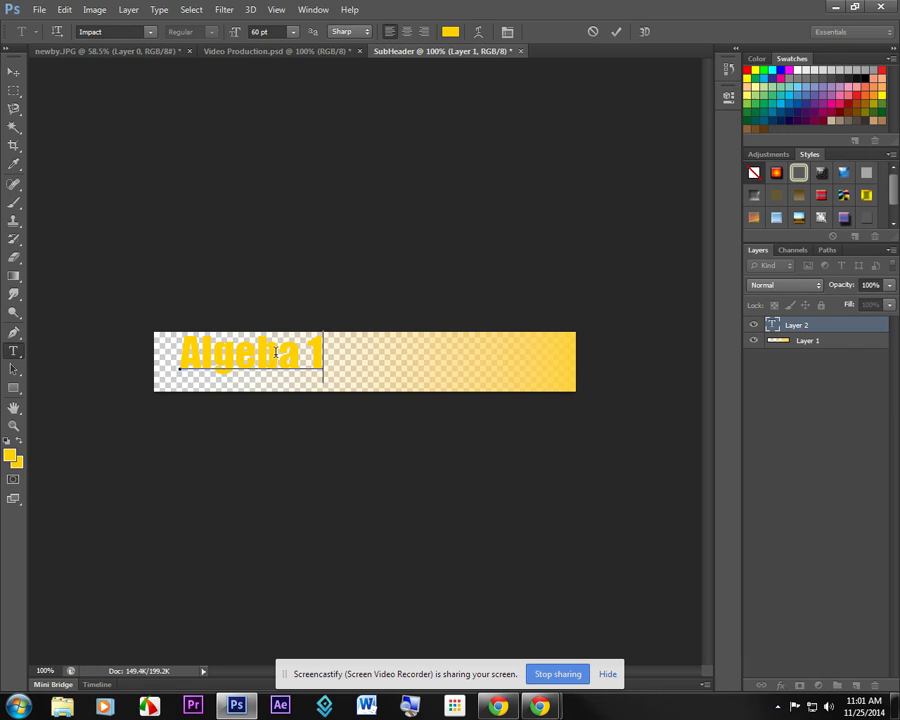
pyautogui.press('Left')
pyautogui.press('Left')
pyautogui.write('r')
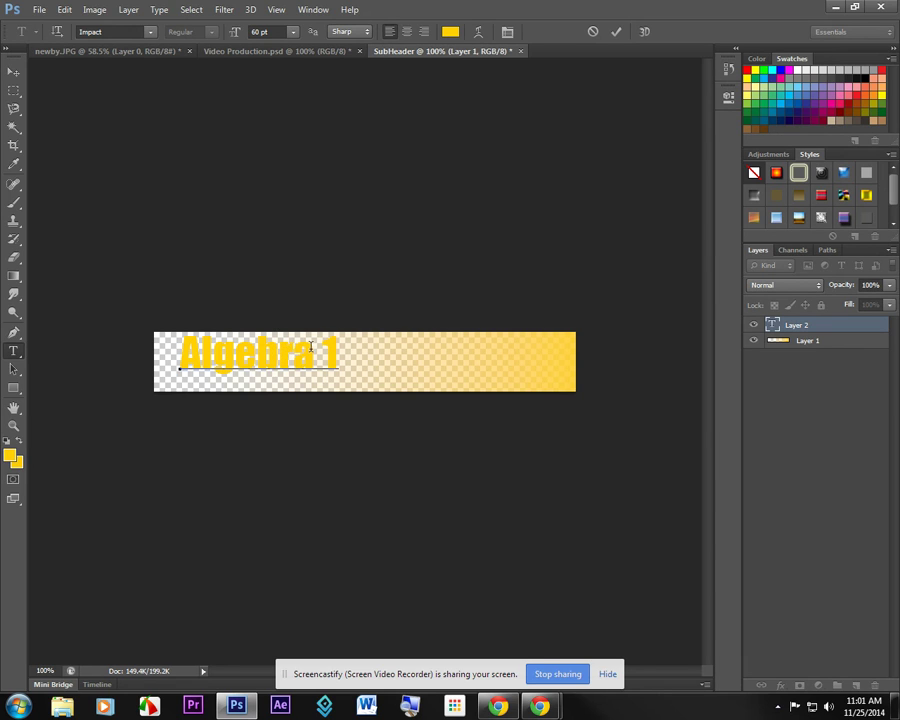
# - Make the Algebra 1 text pure white and nudge it slightly down and right
pyautogui.moveTo(340, 352); pyautogui.dragTo(140, 350)
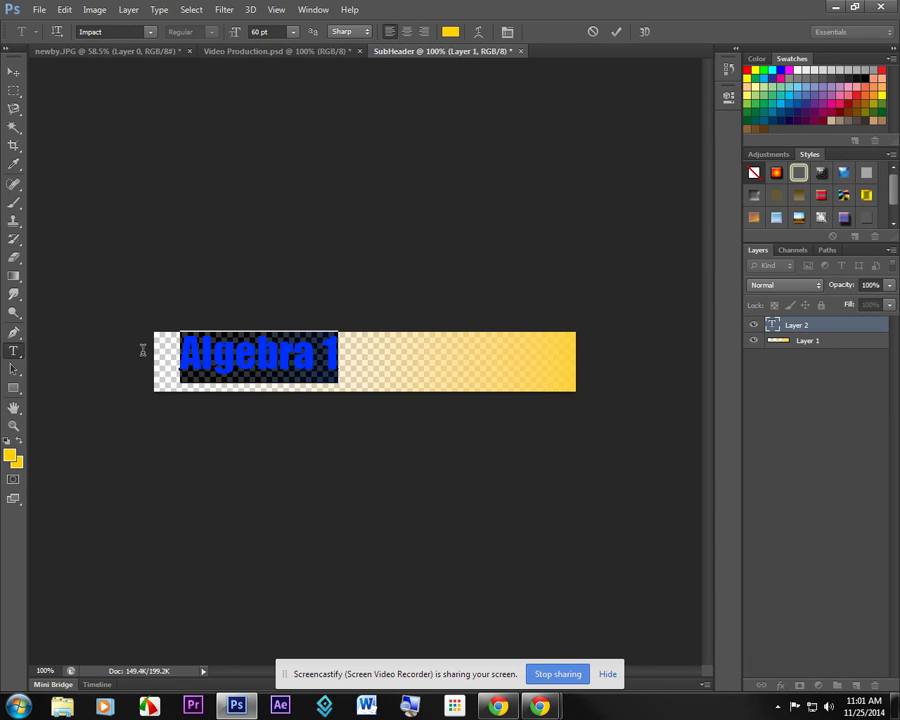
pyautogui.click(11, 455)
pyautogui.click(545, 412)
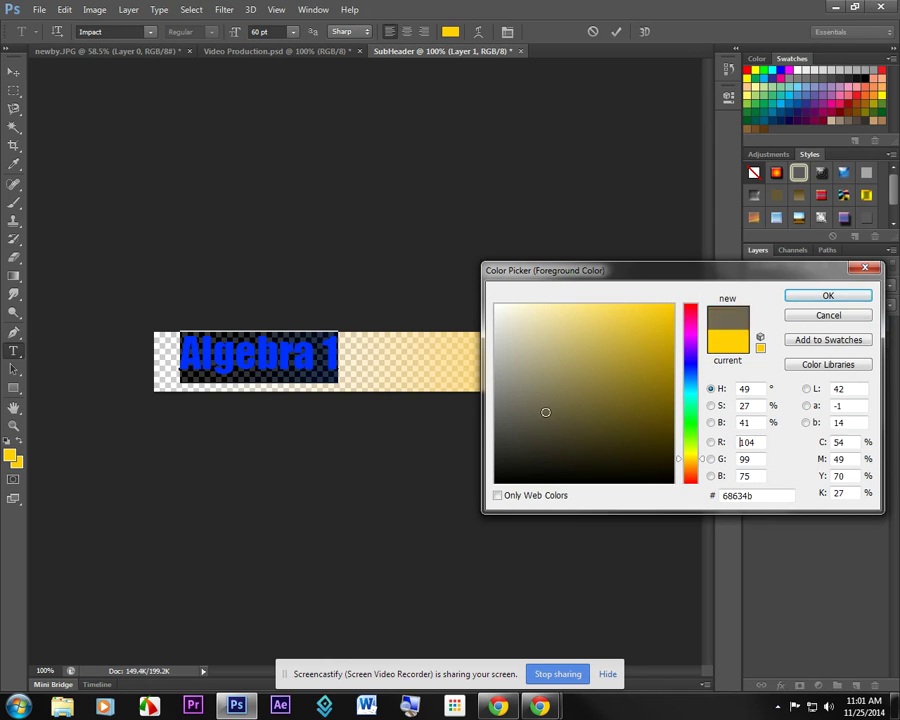
pyautogui.moveTo(545, 412); pyautogui.dragTo(468, 283)
pyautogui.moveTo(762, 495); pyautogui.dragTo(688, 494)
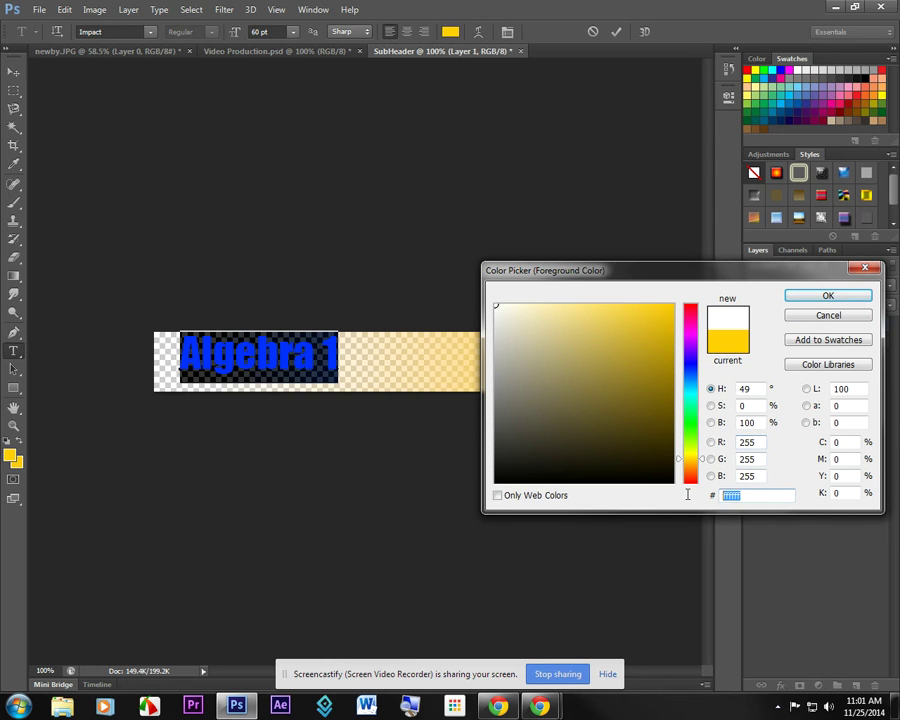
pyautogui.click(828, 295)
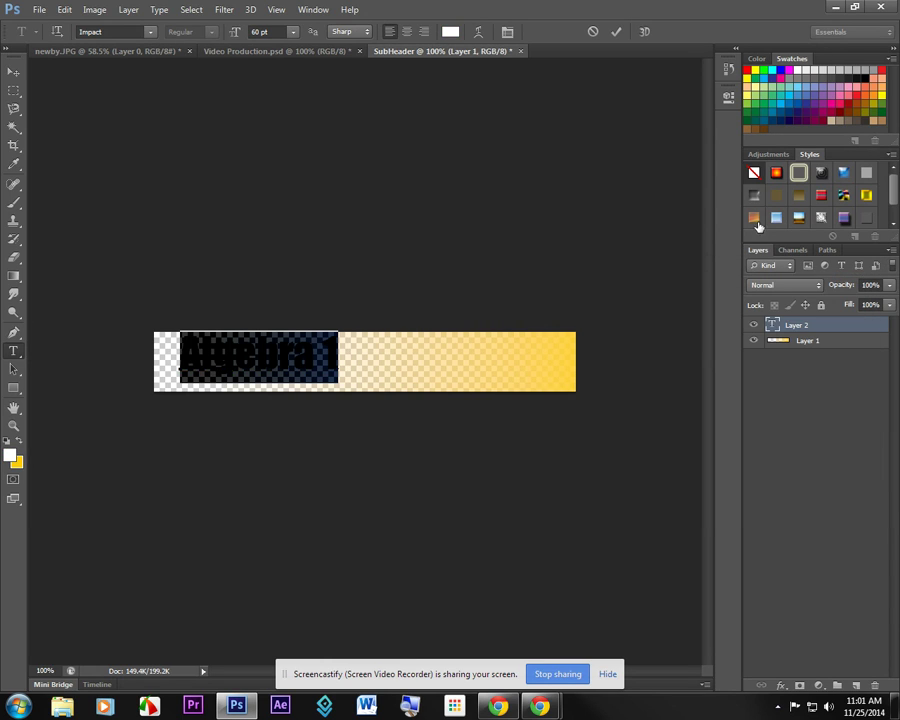
pyautogui.click(264, 360)
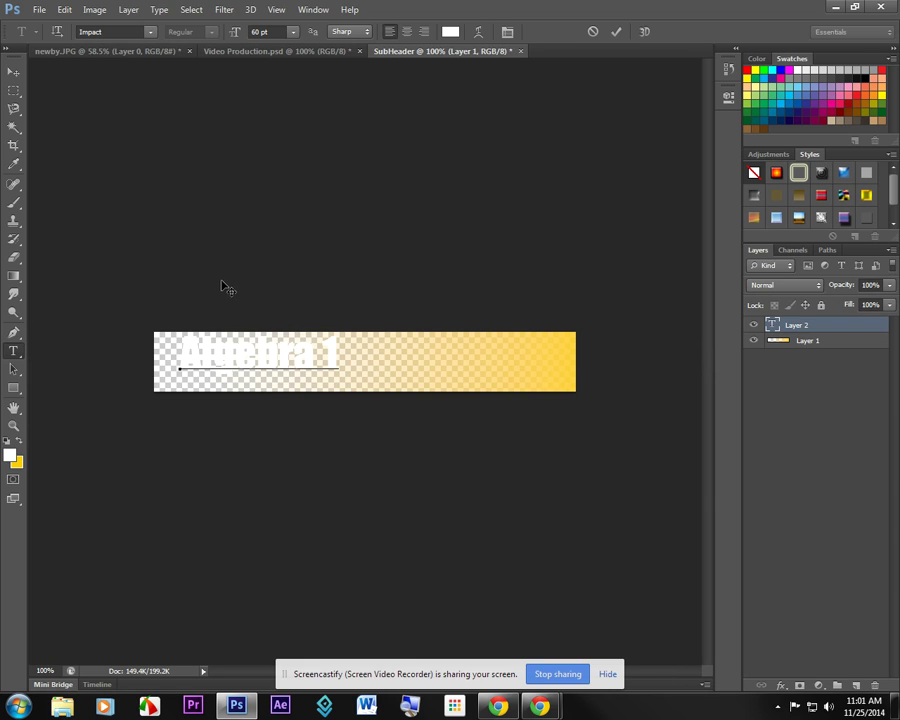
pyautogui.click(13, 71)
pyautogui.moveTo(236, 350)
pyautogui.mouseDown()
pyautogui.moveTo(240, 360)
pyautogui.moveTo(231, 363)
pyautogui.mouseUp()
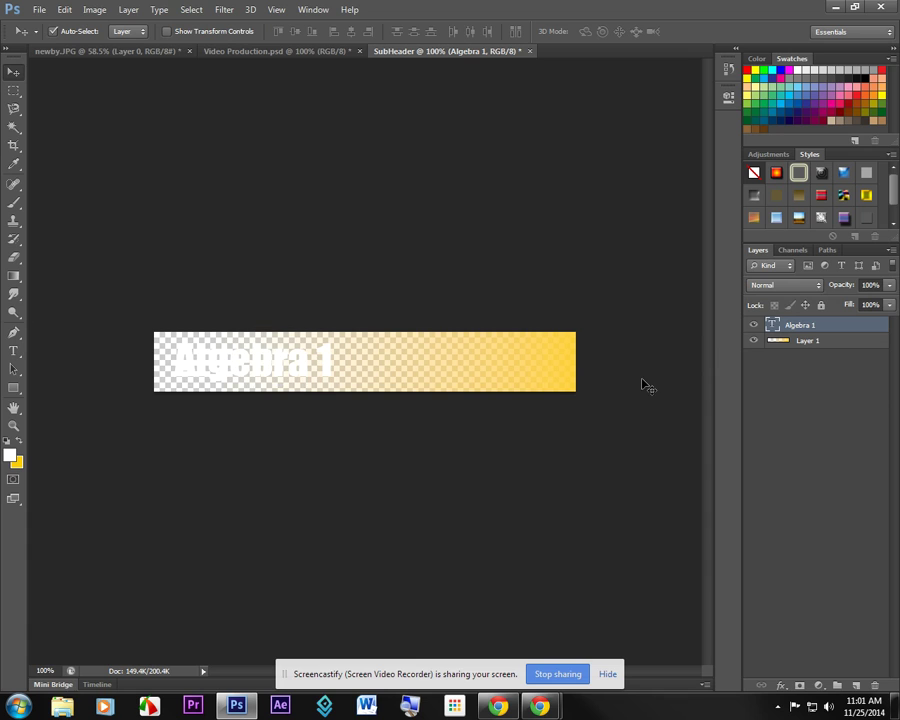
# - Add a Drop Shadow layer style to the Algebra 1 text layer
pyautogui.doubleClick(850, 330)
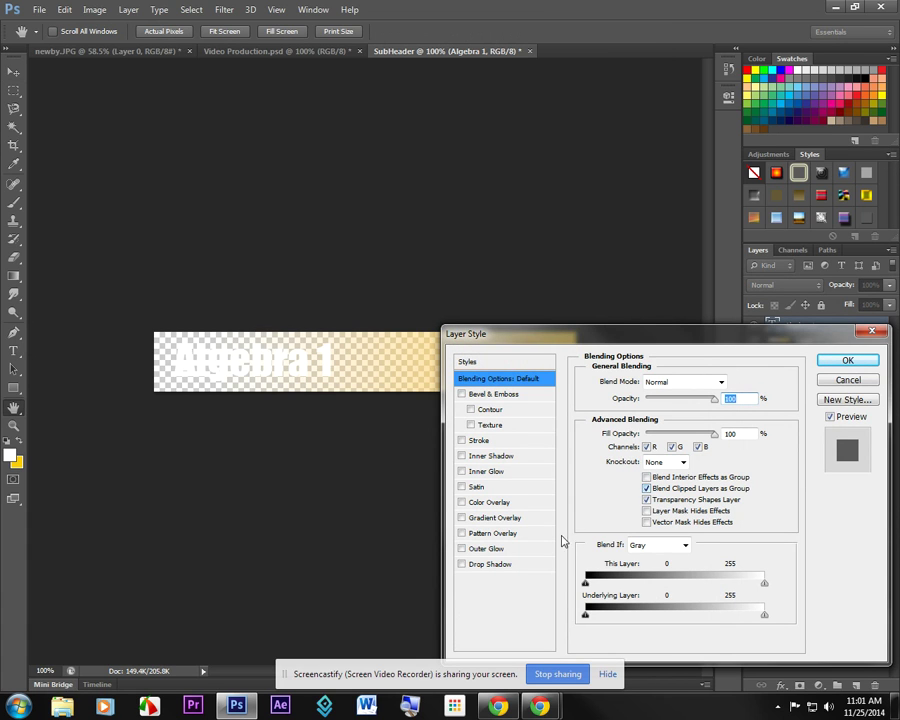
pyautogui.click(462, 565)
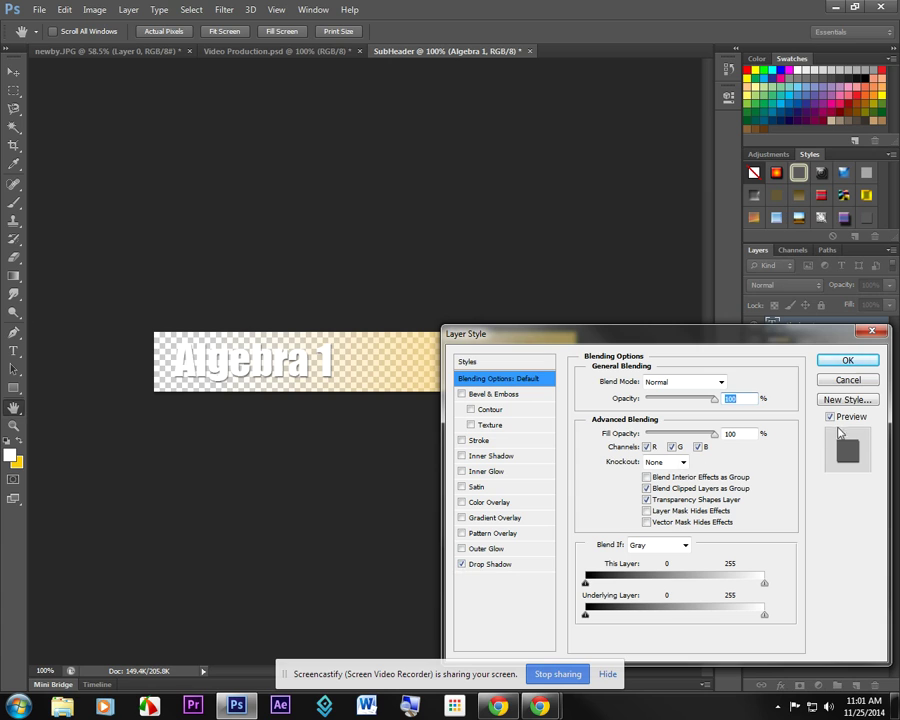
pyautogui.click(848, 360)
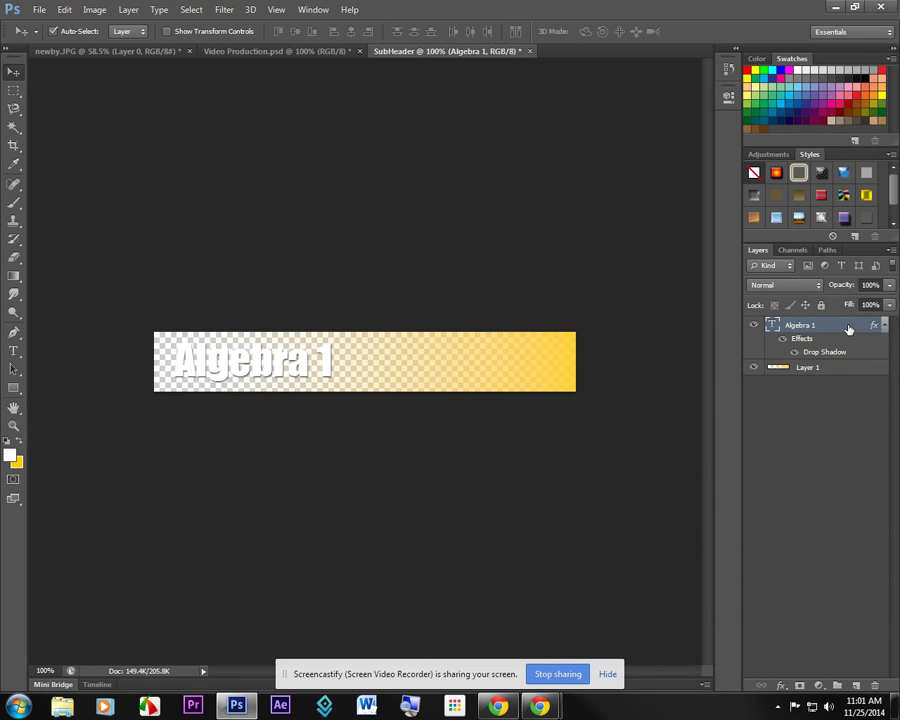
pyautogui.doubleClick(848, 330)
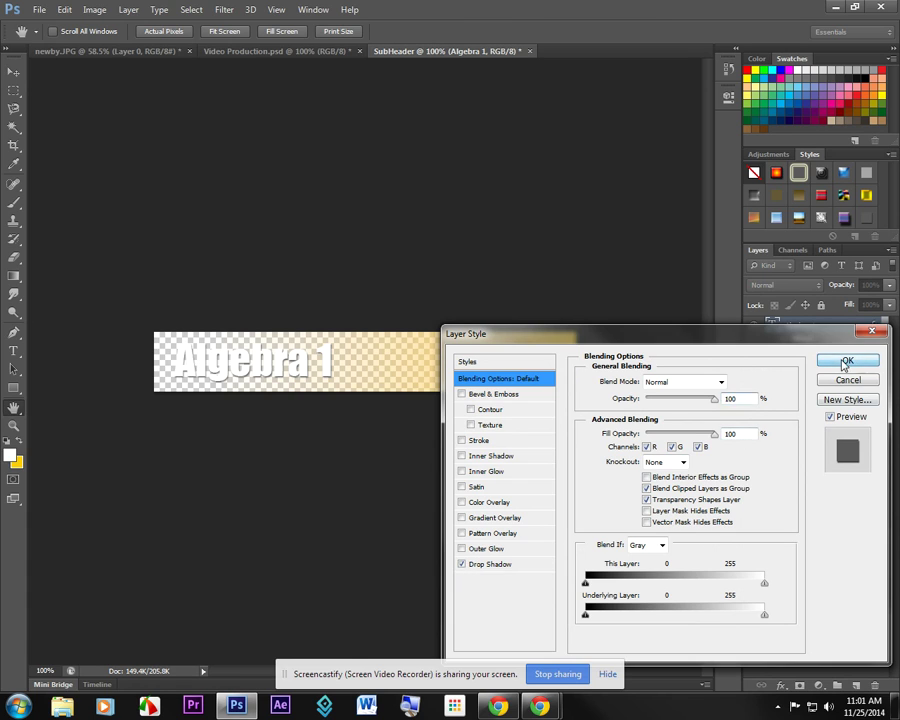
pyautogui.click(845, 358)
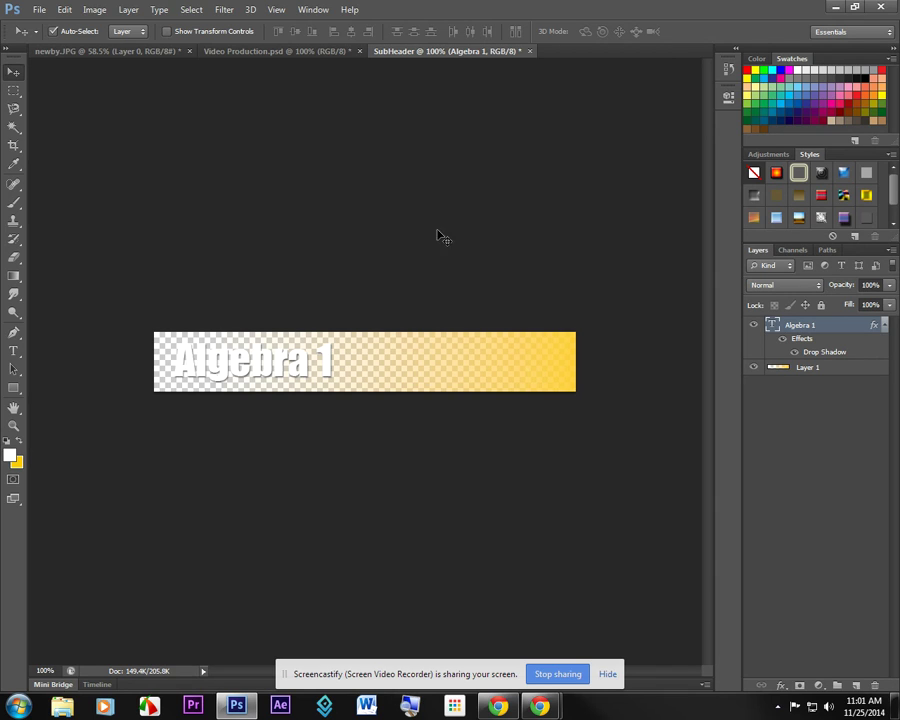
pyautogui.click(276, 53)
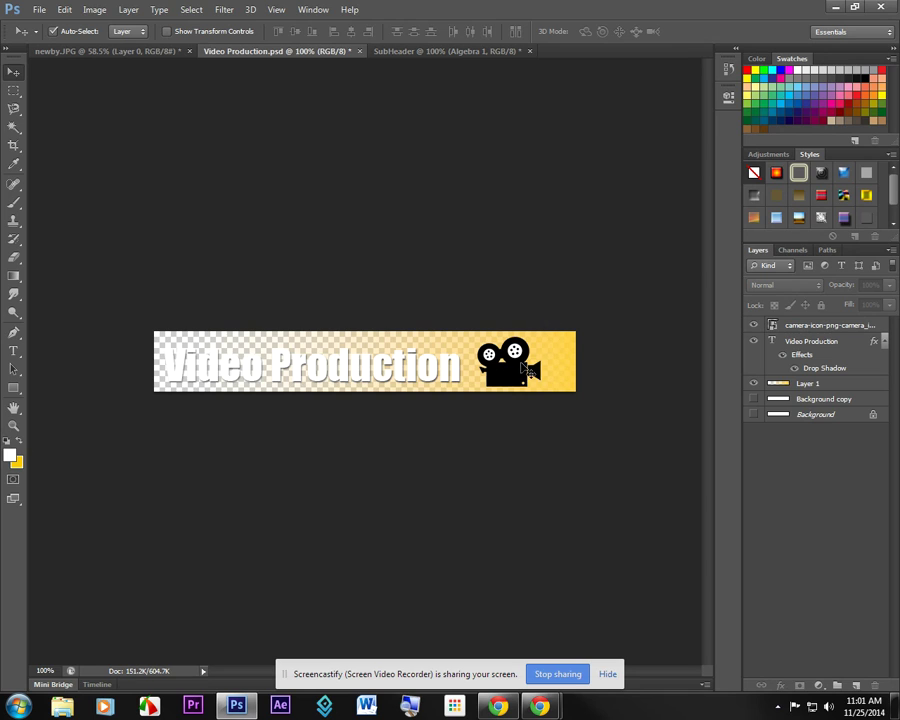
pyautogui.click(432, 51)
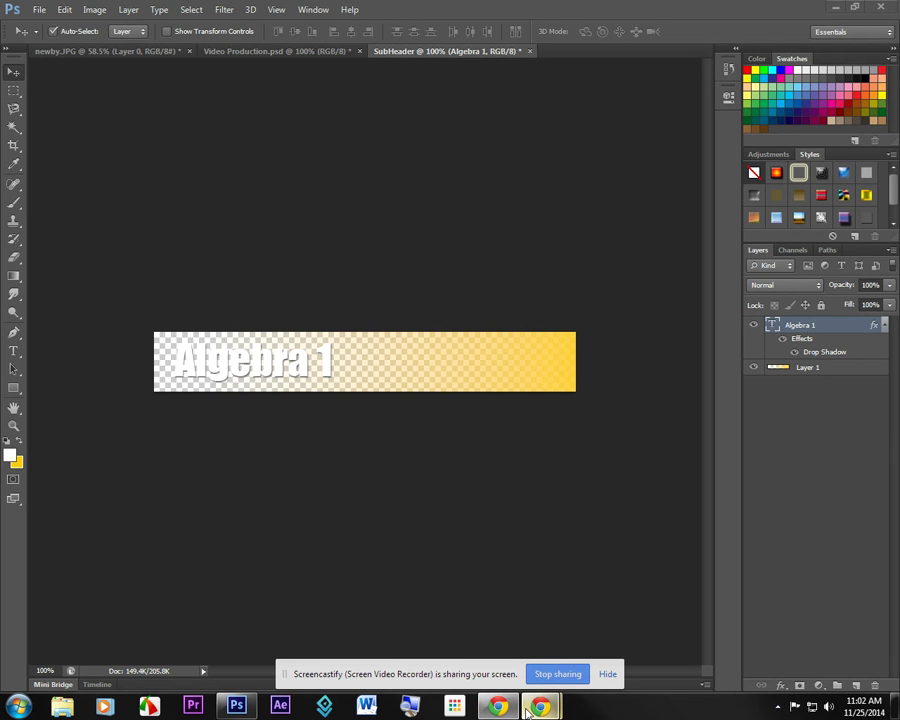
pyautogui.moveTo(530, 708)
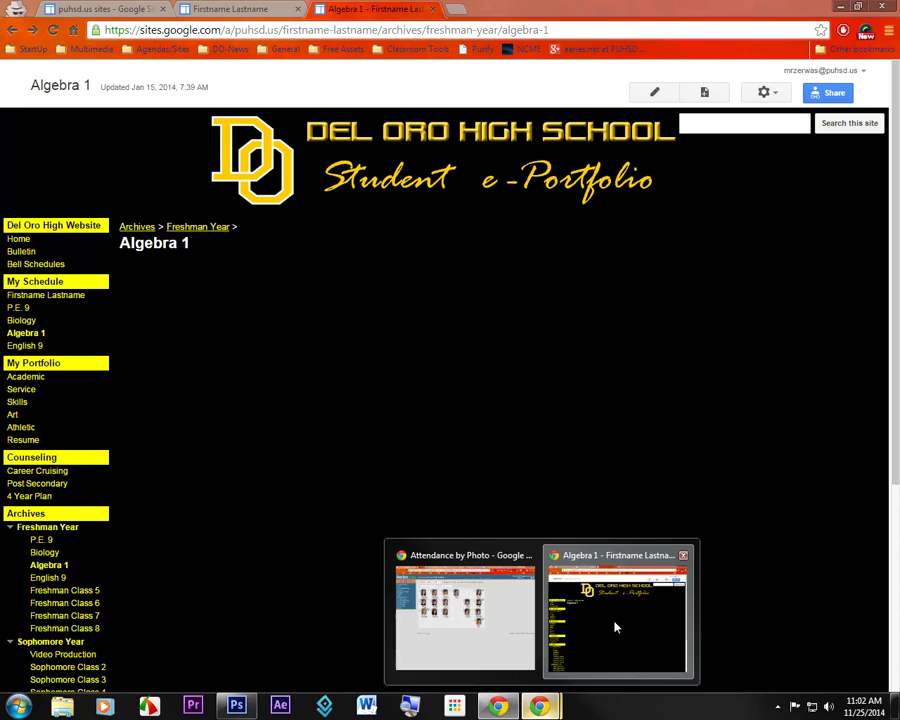
# - Open a new Chrome tab and search Google for 'calculator'
pyautogui.click(616, 627)
pyautogui.click(458, 12)
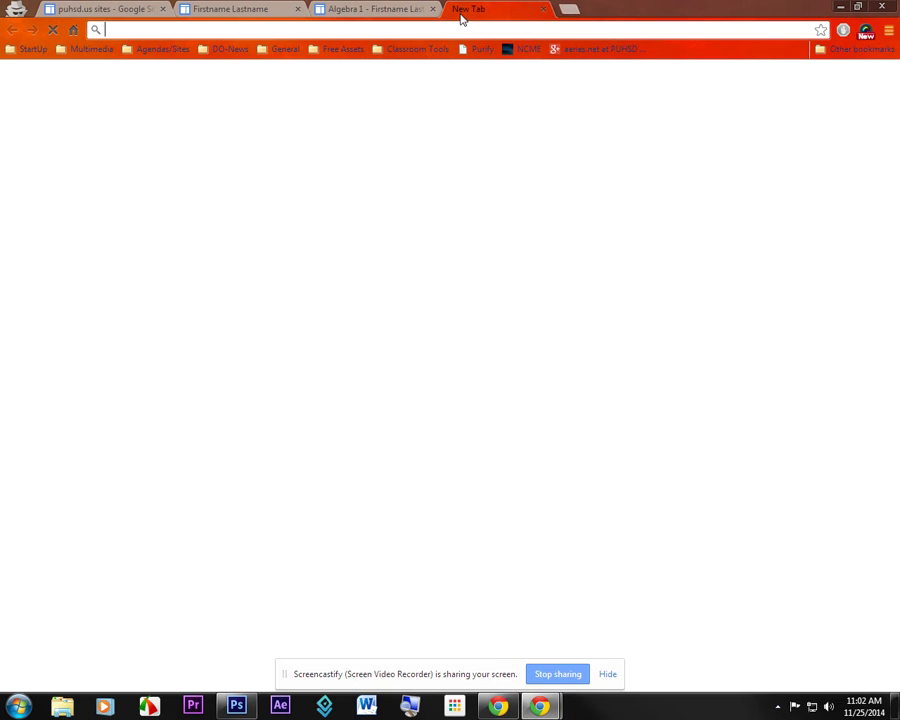
pyautogui.write('cla')
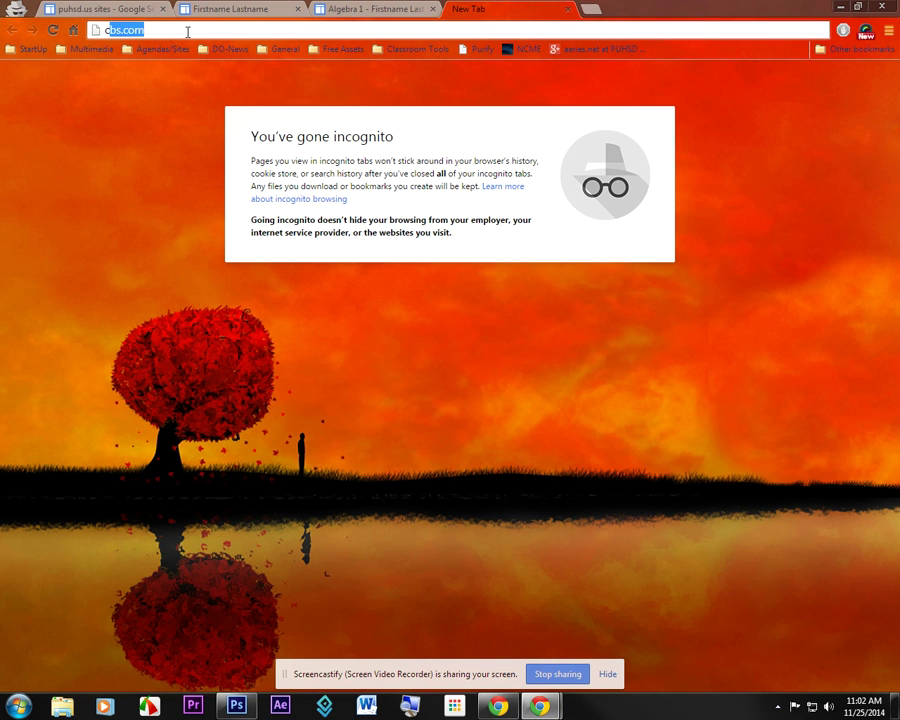
pyautogui.press('BackSpace')
pyautogui.press('BackSpace')
pyautogui.write('al')
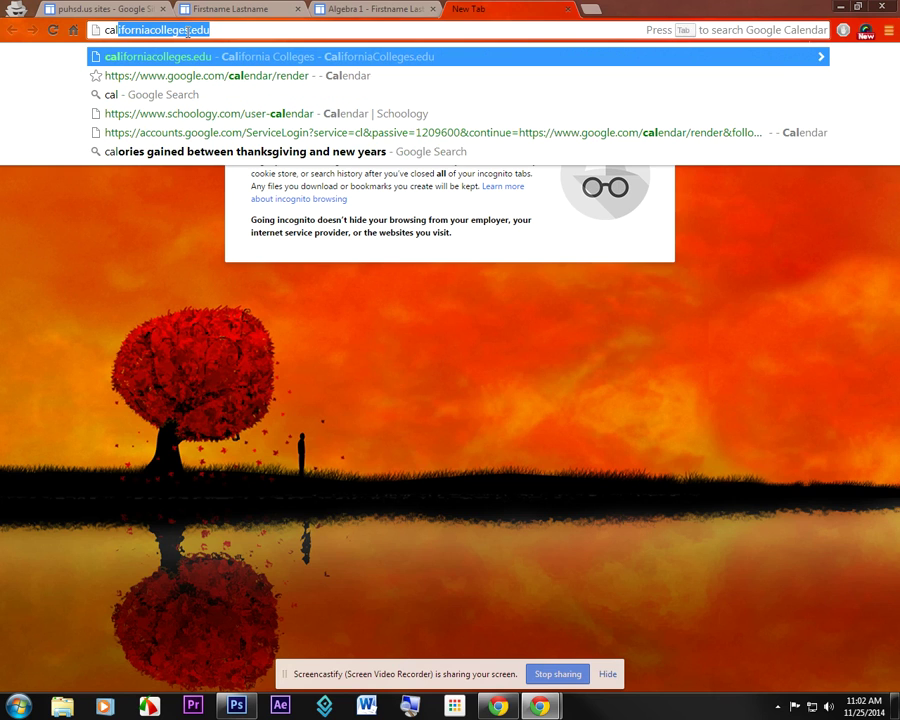
pyautogui.write('cula')
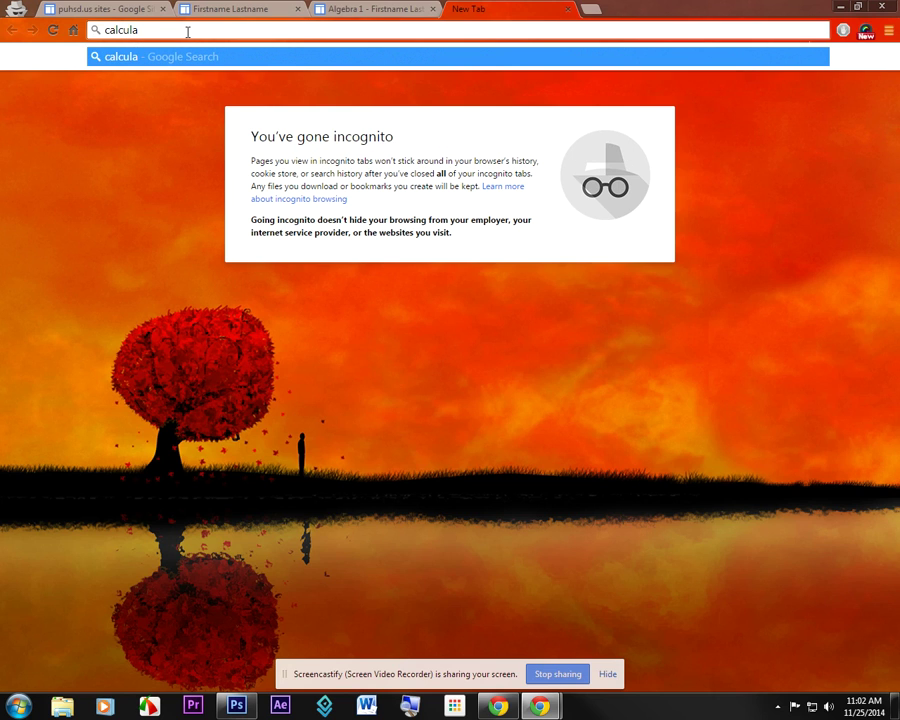
pyautogui.write('tor')
pyautogui.press('Return')
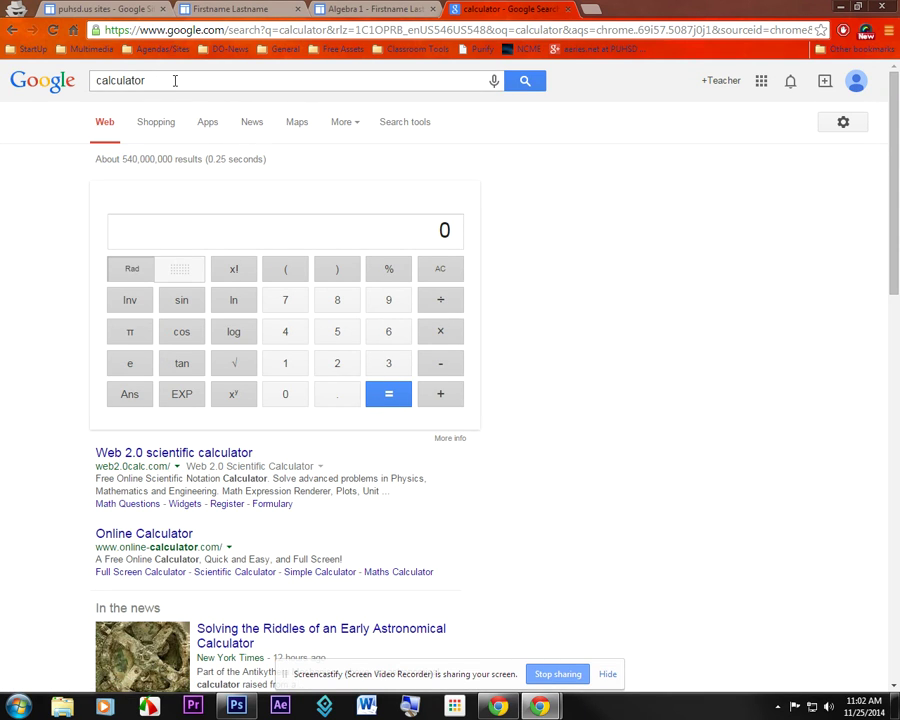
# - Search images for 'calculator image' filtered to Labeled for reuse
pyautogui.click(175, 80)
pyautogui.write('imag')
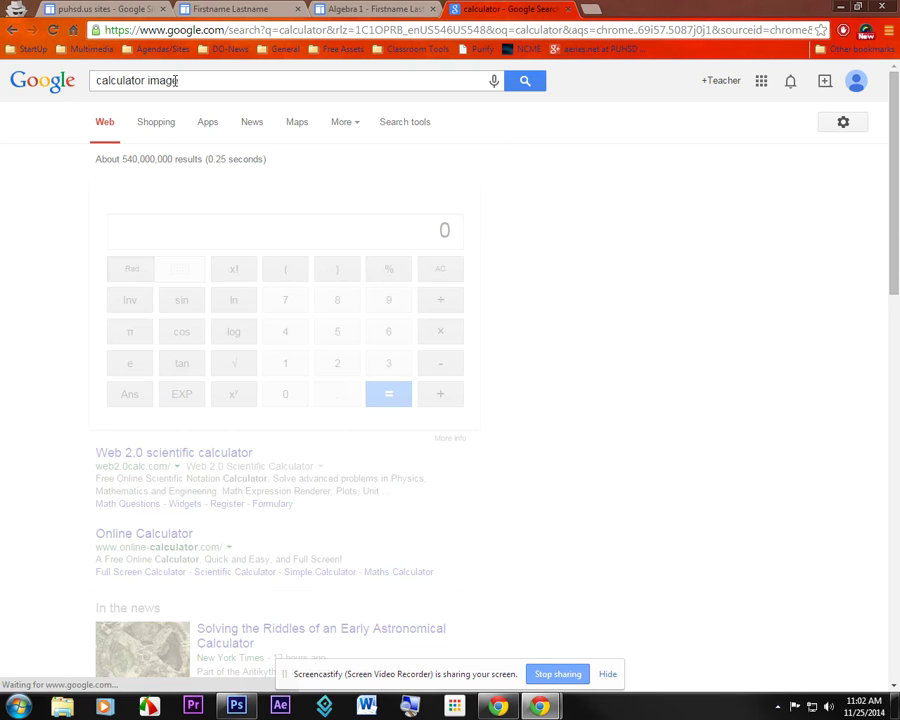
pyautogui.write('e')
pyautogui.click(150, 127)
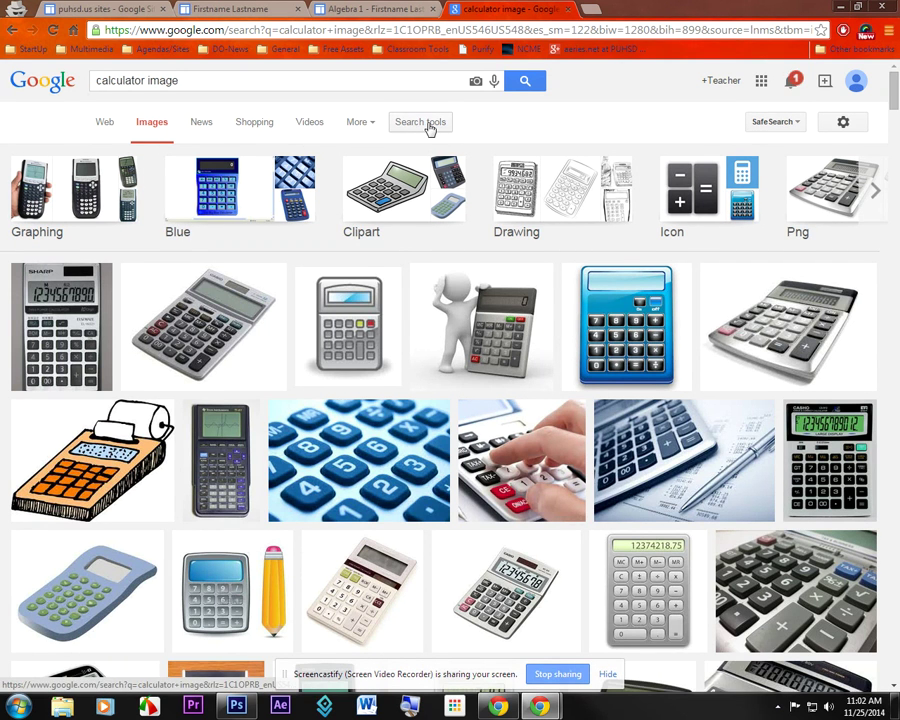
pyautogui.click(426, 125)
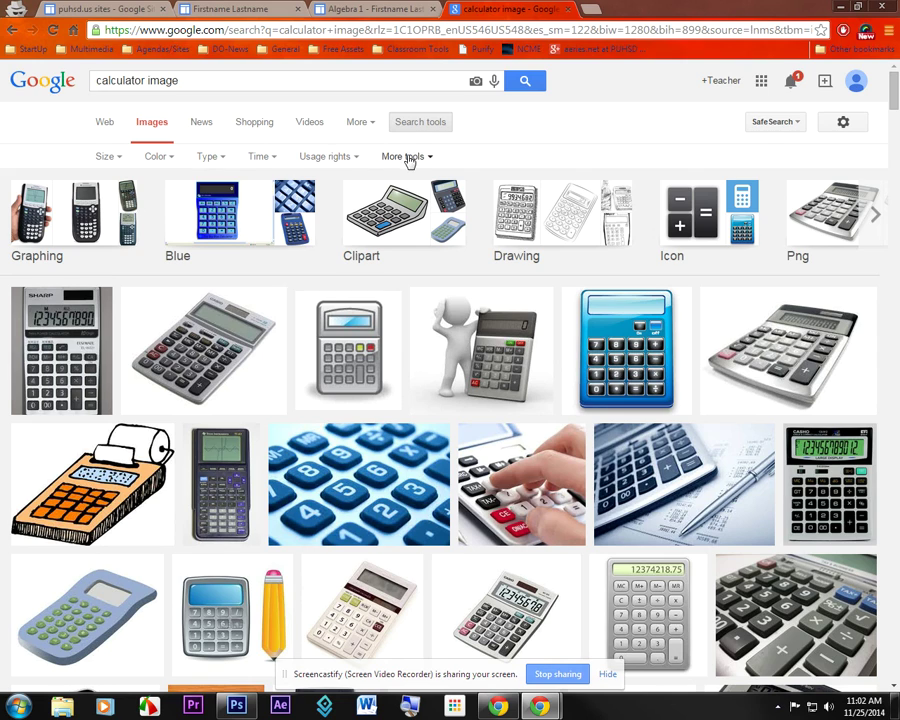
pyautogui.click(358, 160)
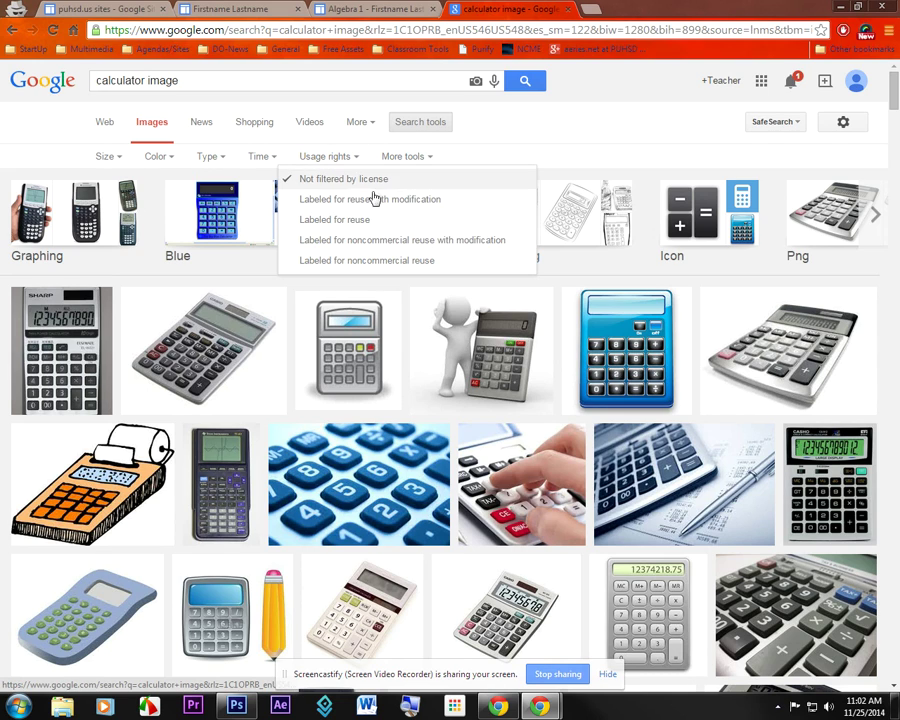
pyautogui.click(327, 222)
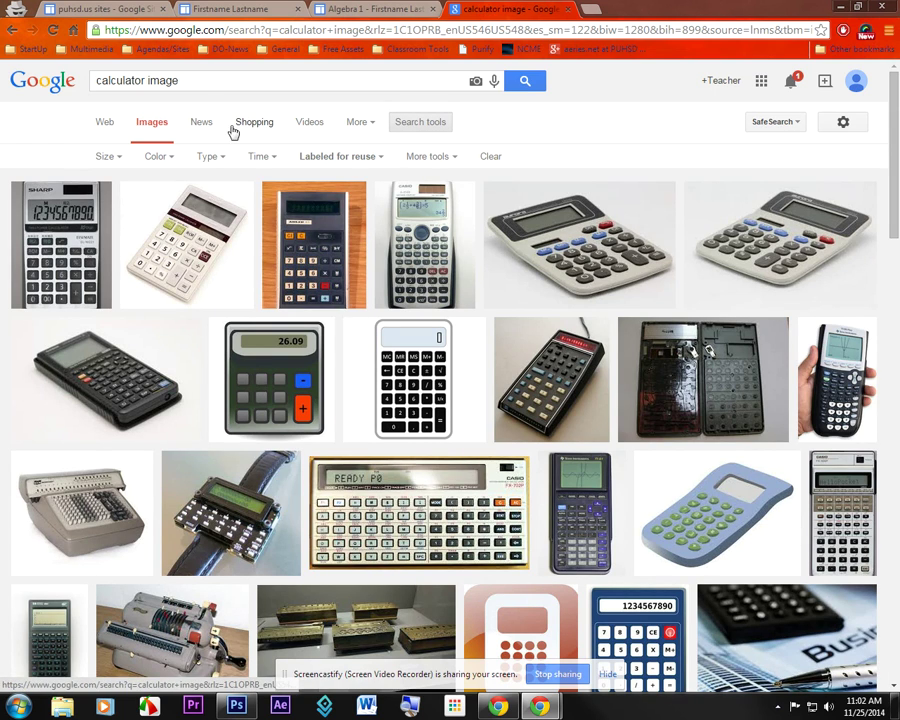
# - Refine the query to 'calculator image png' and preview the black Clipart - Calculator Icon
pyautogui.click(207, 82)
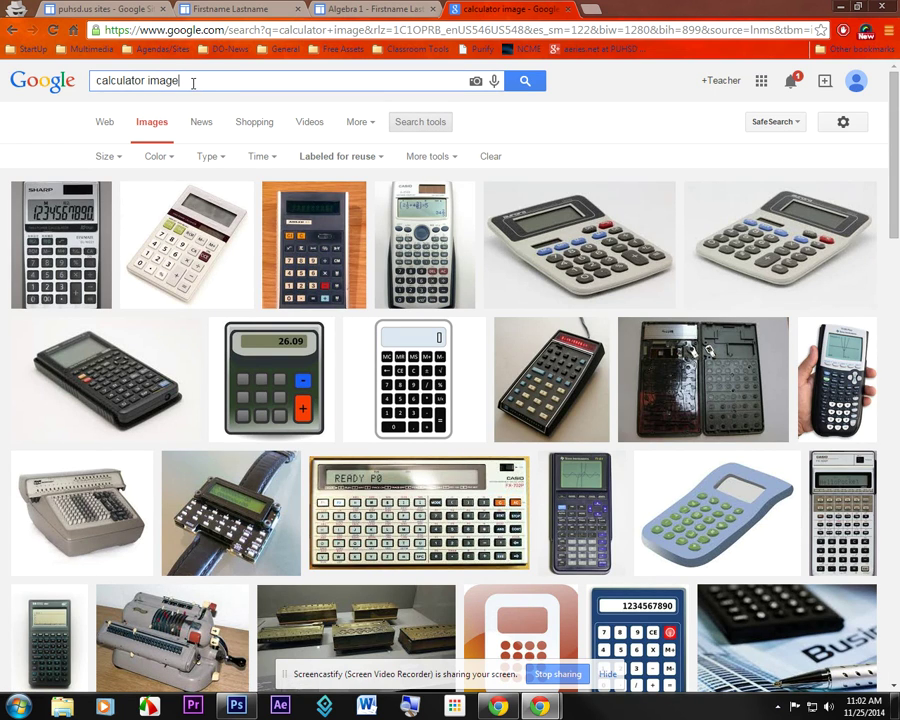
pyautogui.write('pn')
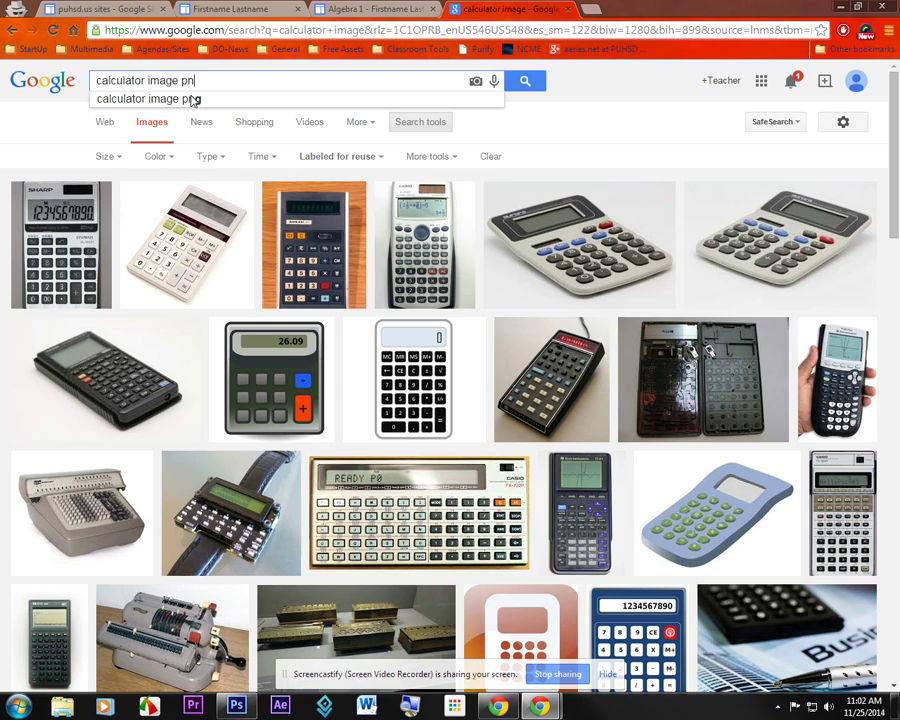
pyautogui.write('g')
pyautogui.click(191, 99)
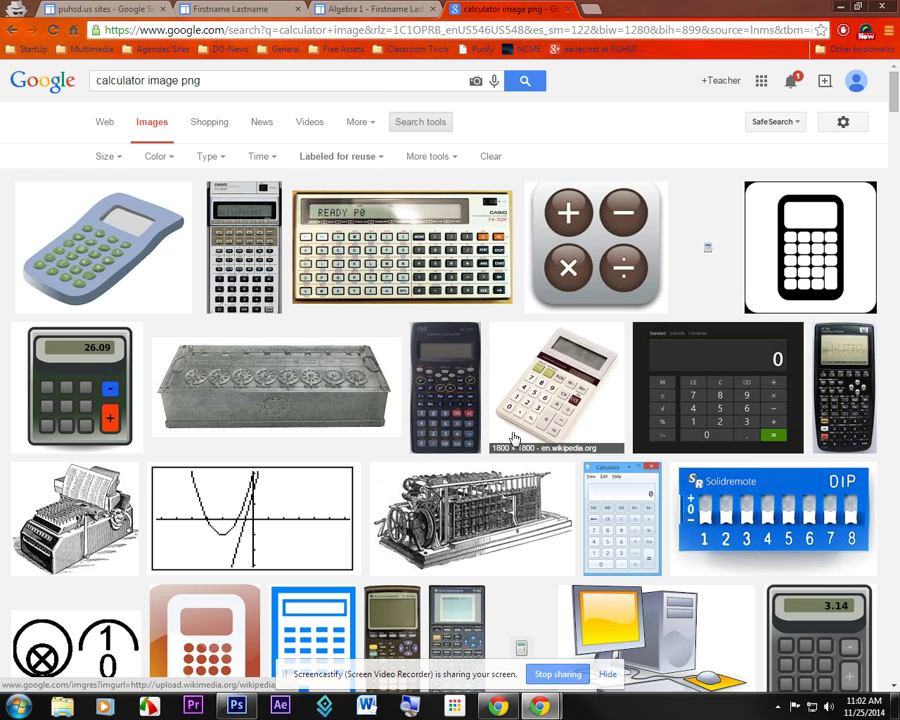
pyautogui.scroll(-1, 585, 473)
pyautogui.scroll(1, 600, 455)
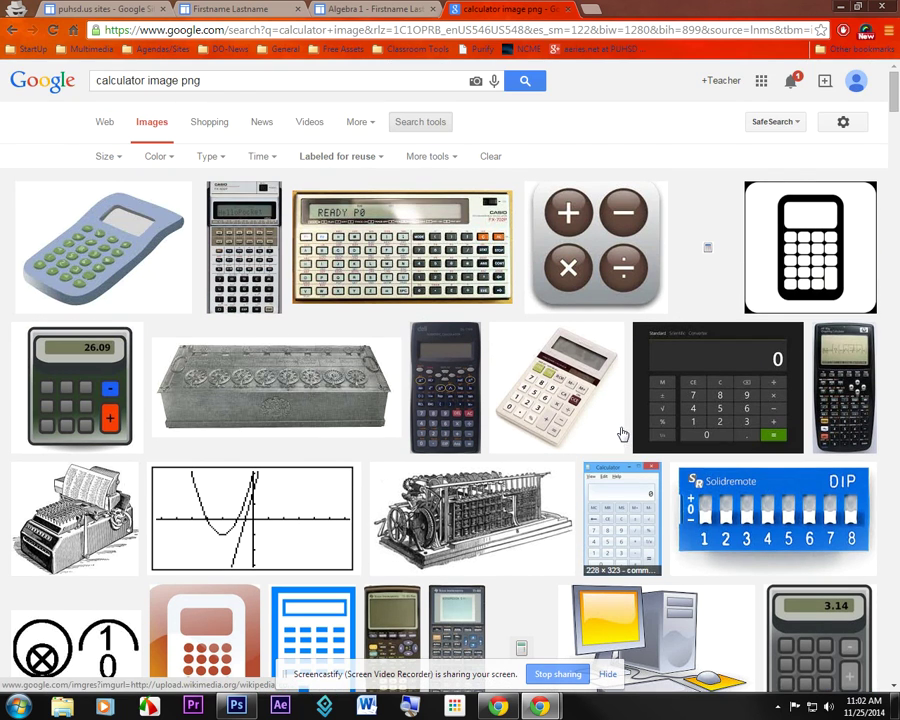
pyautogui.click(820, 245)
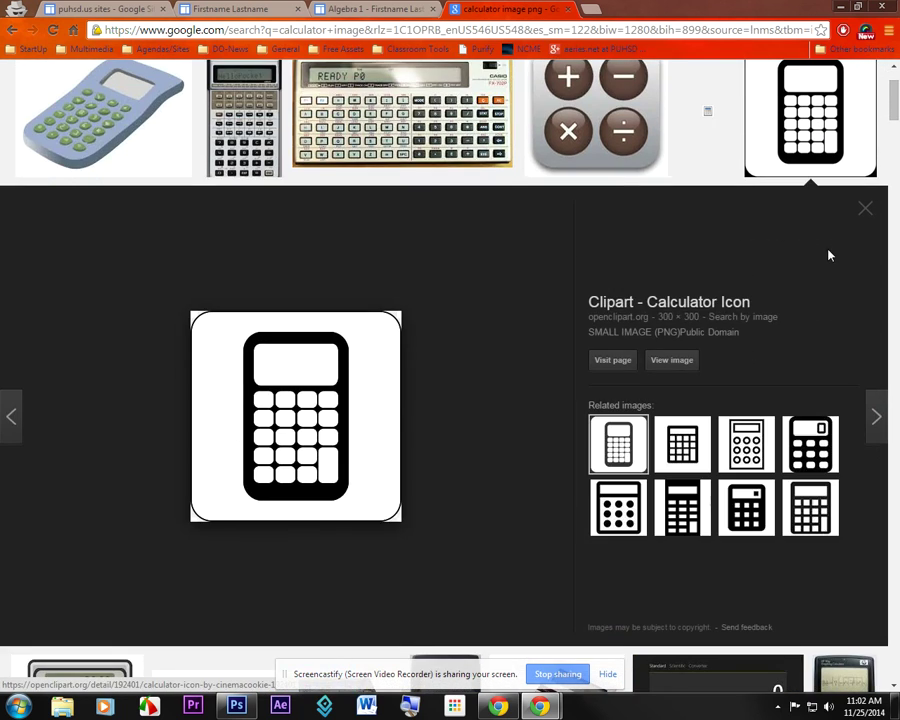
# - Save the enlarged calculator icon to the Desktop as Calculator_Icon.png
pyautogui.rightClick(299, 417)
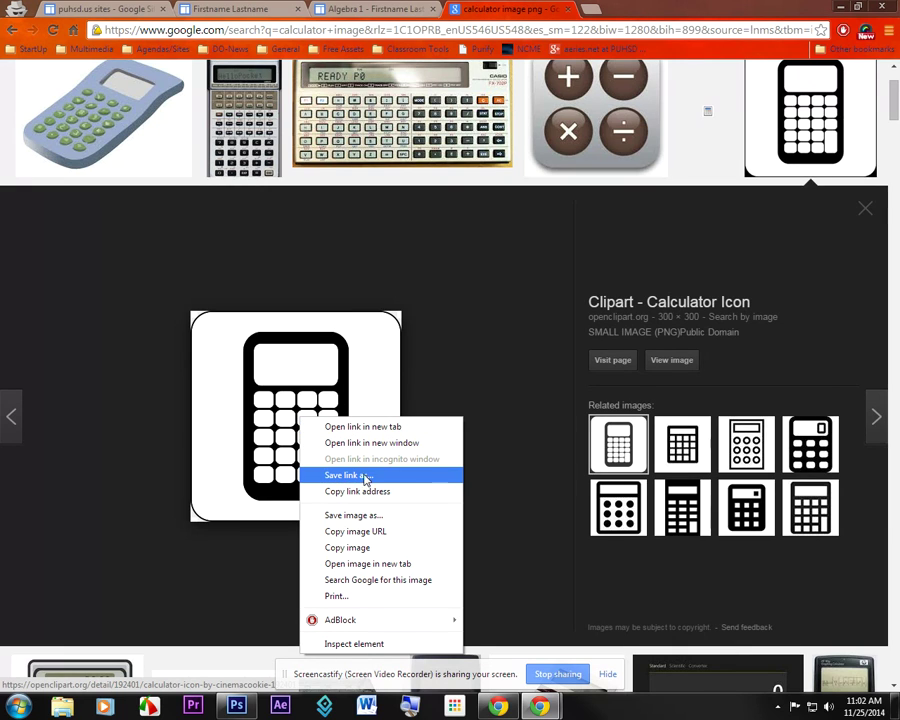
pyautogui.click(352, 516)
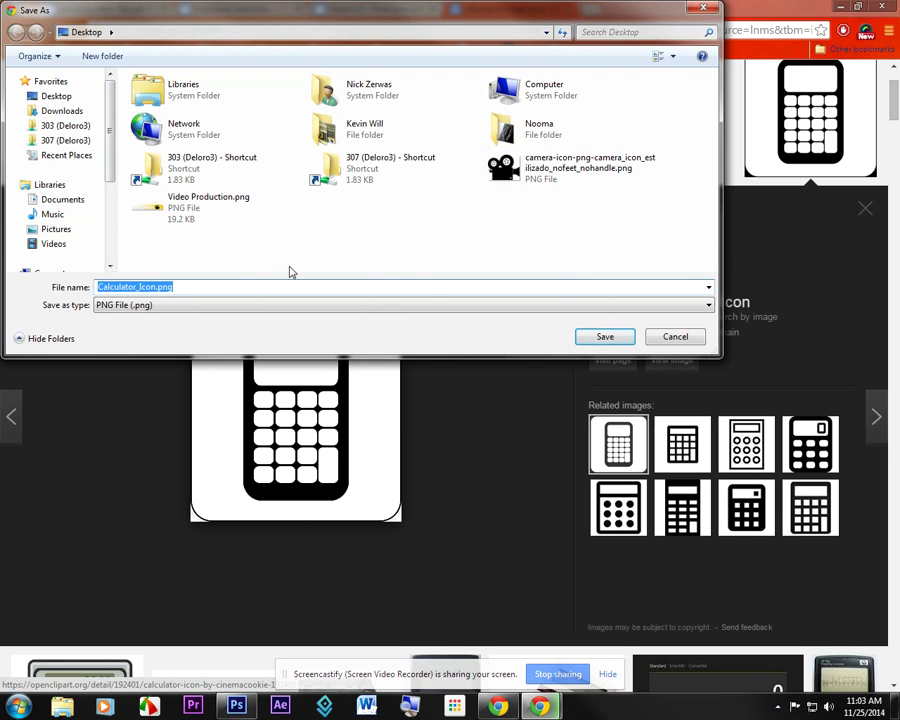
pyautogui.click(606, 338)
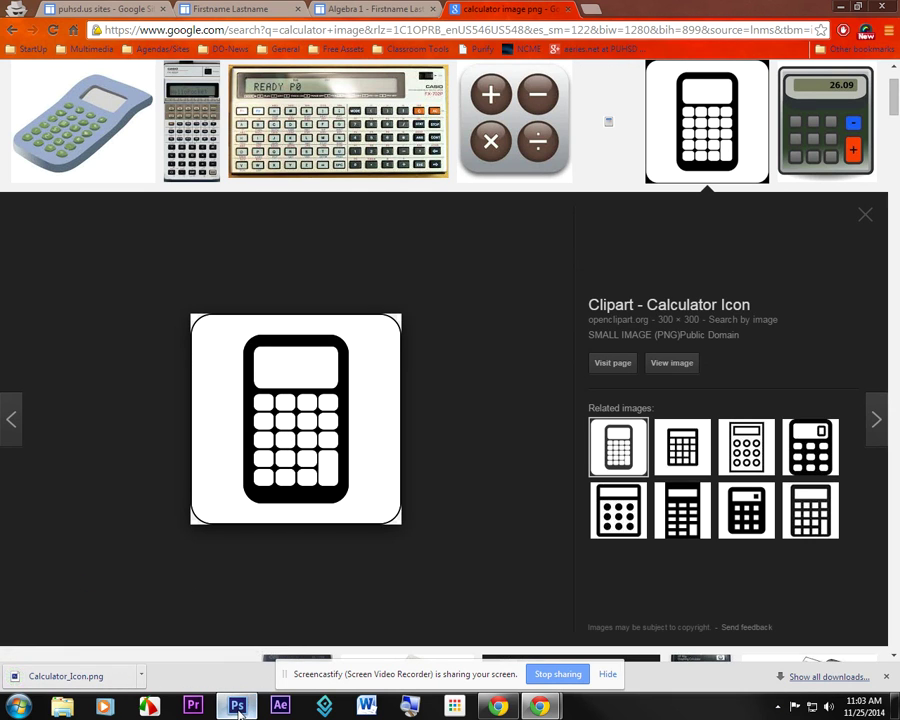
# - Place Calculator_Icon.png from the Desktop into the SubHeader banner in Photoshop
pyautogui.click(239, 710)
pyautogui.click(38, 9)
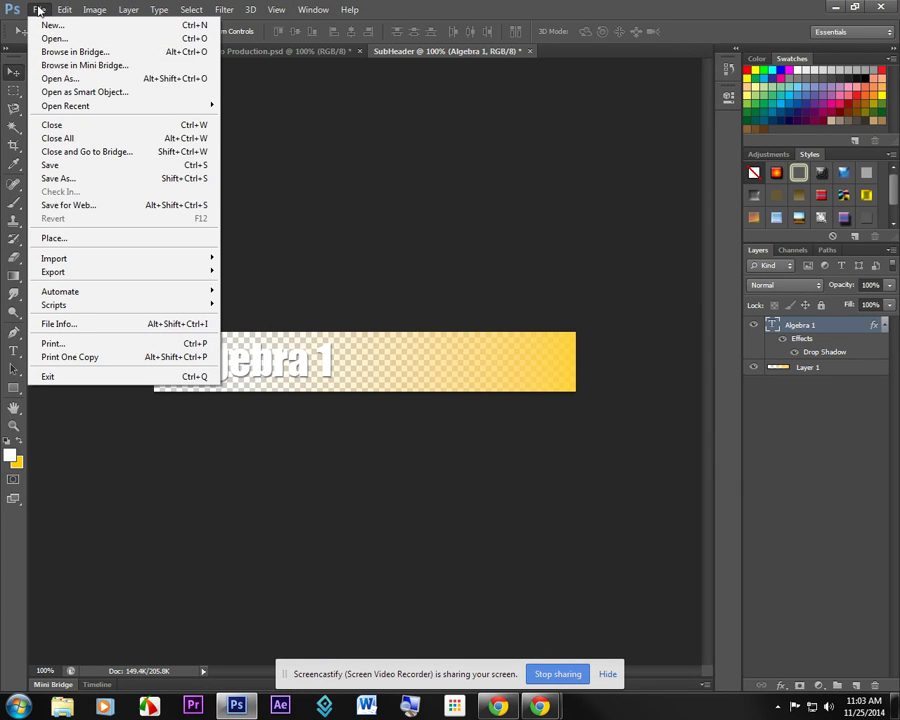
pyautogui.click(81, 239)
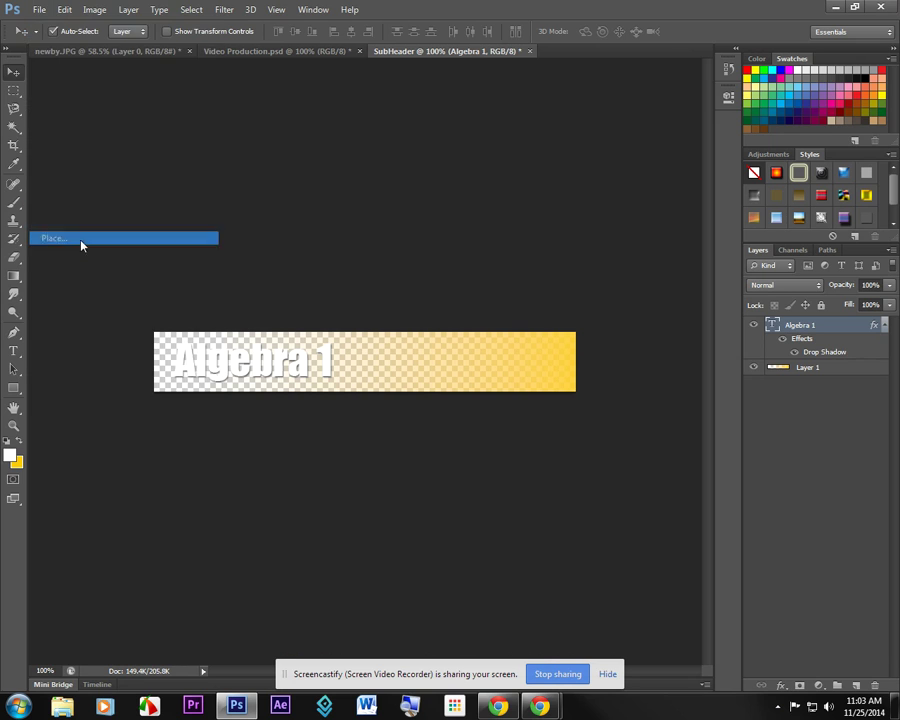
pyautogui.click(282, 184)
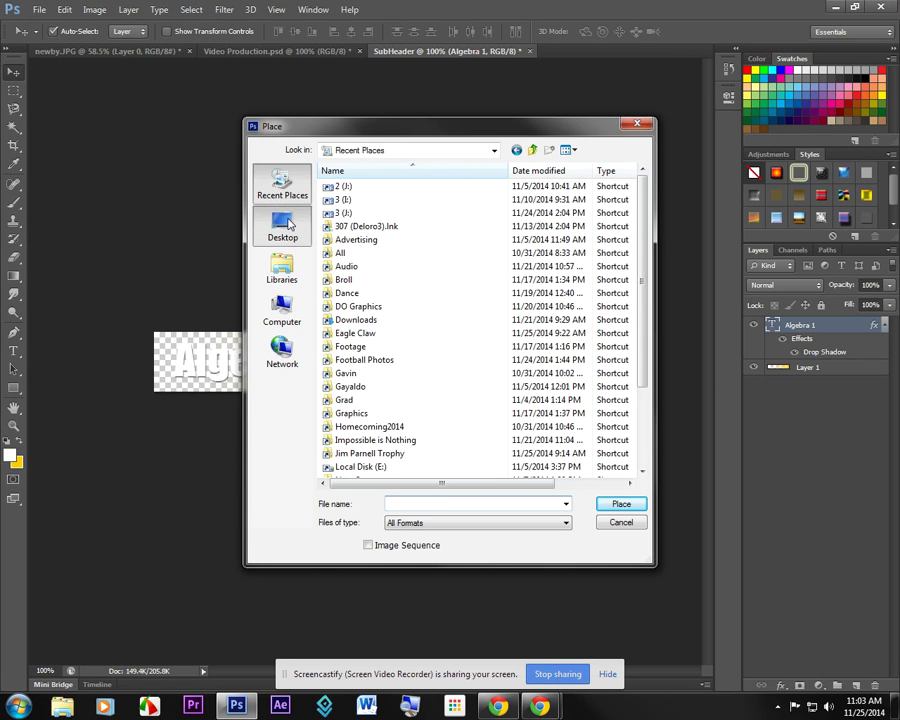
pyautogui.click(284, 225)
pyautogui.click(392, 328)
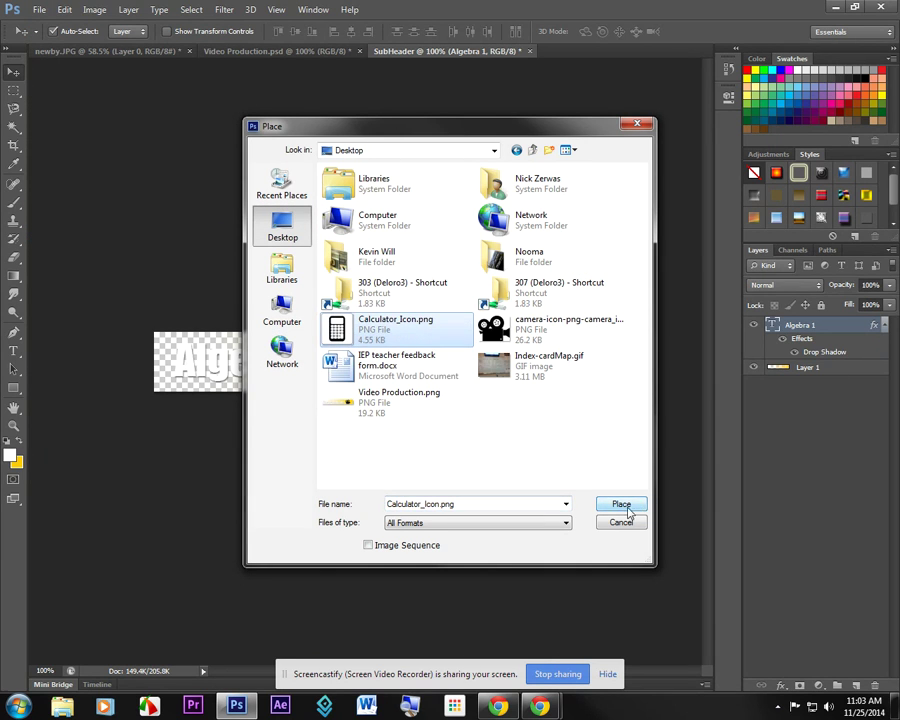
pyautogui.click(621, 504)
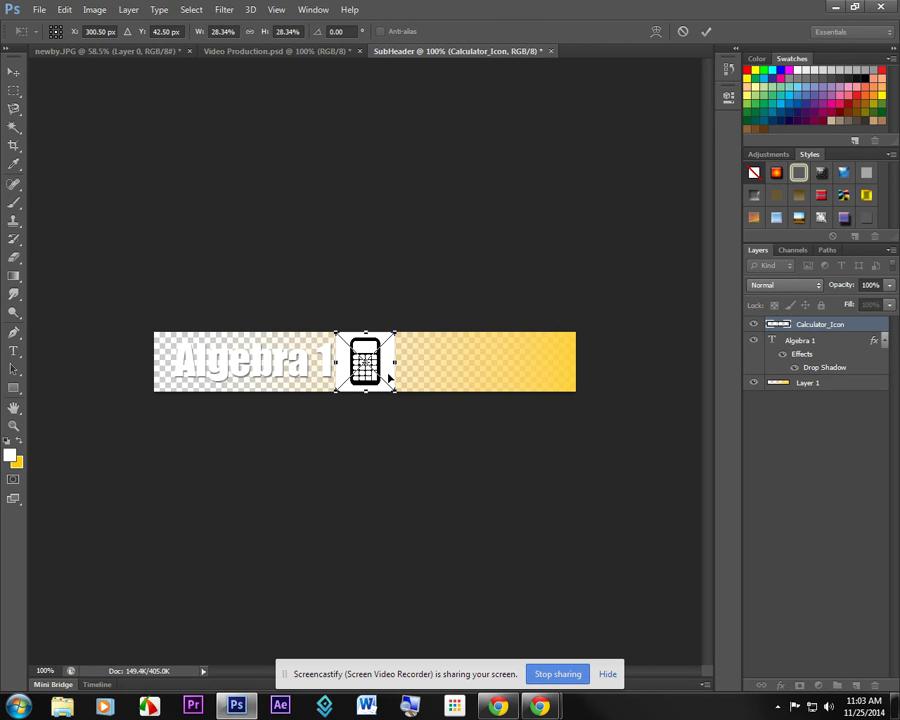
# - Drag the calculator icon to the banner's gold right end and commit the placement
pyautogui.moveTo(388, 376); pyautogui.dragTo(553, 374)
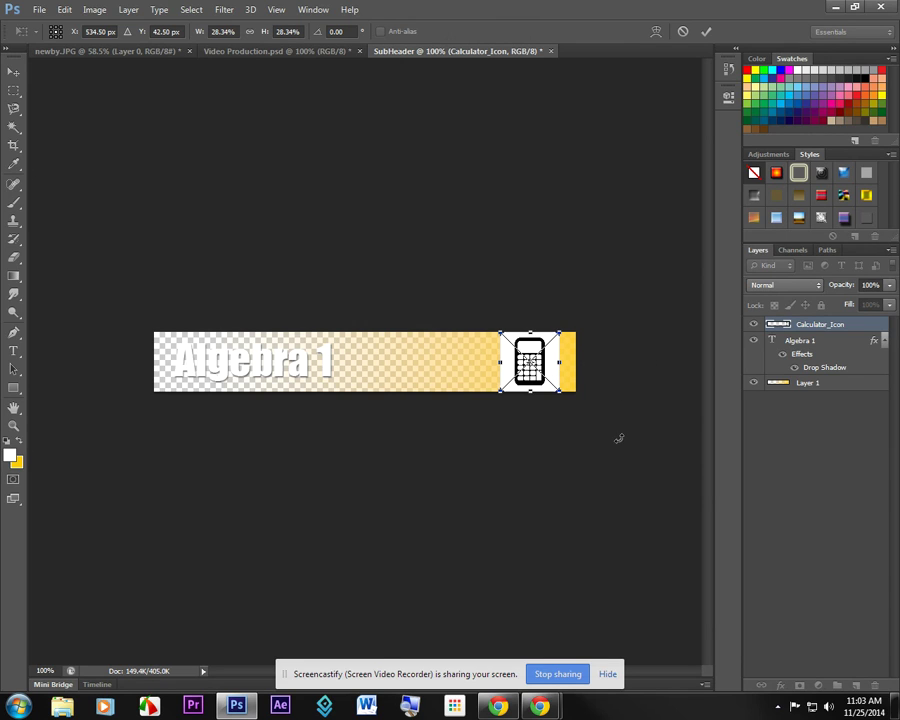
pyautogui.press('Return')
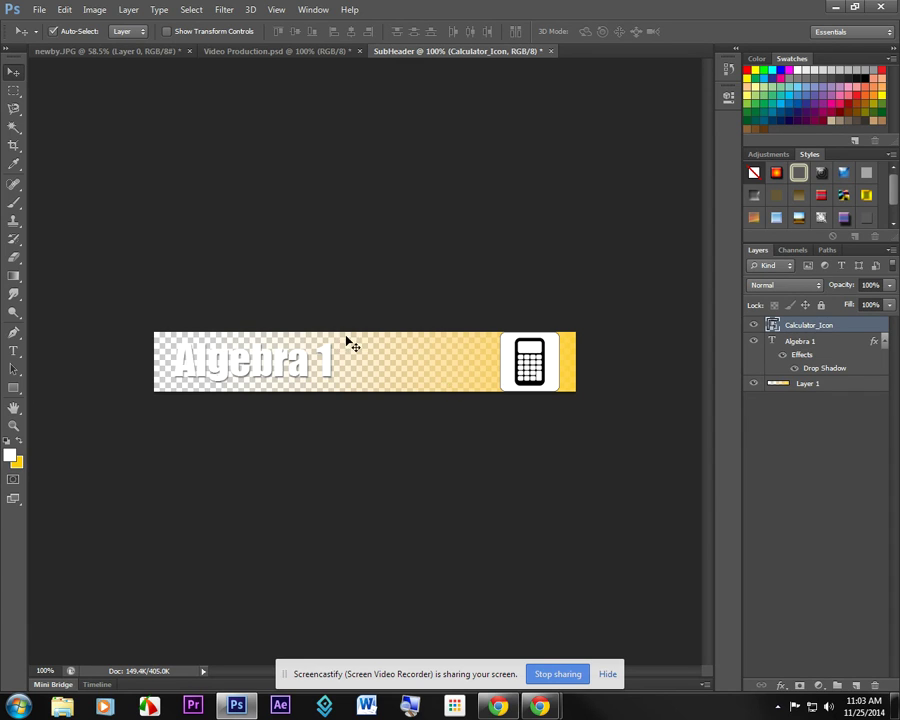
# - Magic-wand select the white around the calculator, rasterize the Calculator_Icon layer, and clear the selection
pyautogui.click(14, 127)
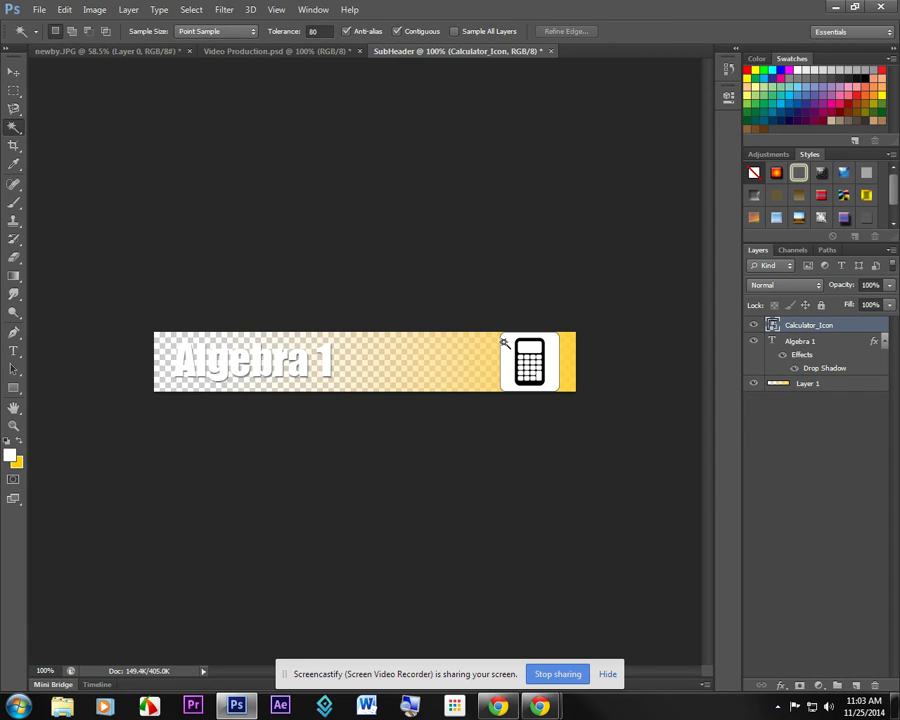
pyautogui.click(507, 354)
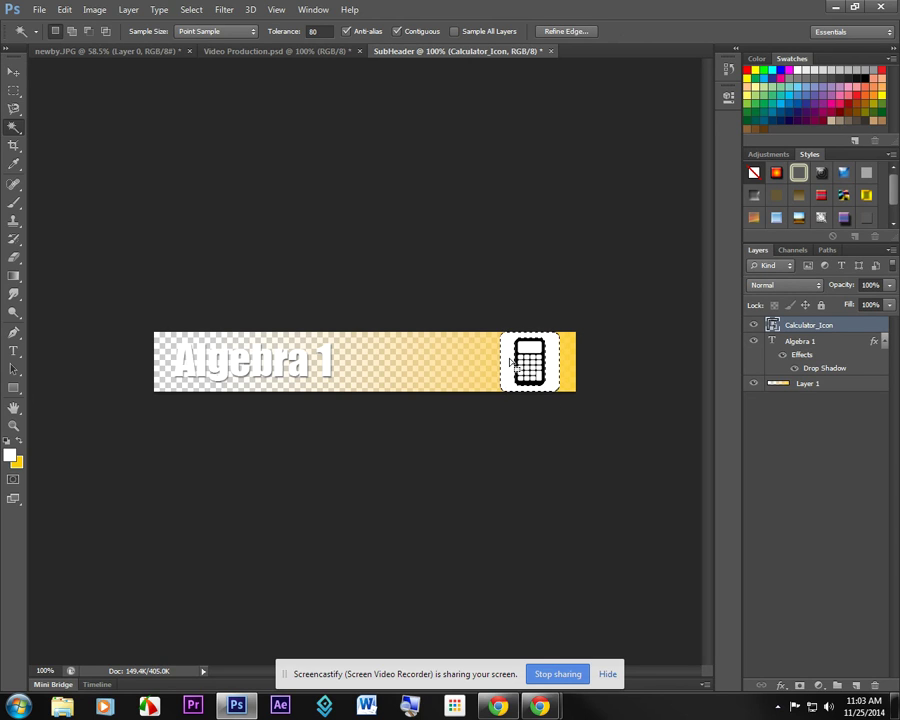
pyautogui.press('Delete')
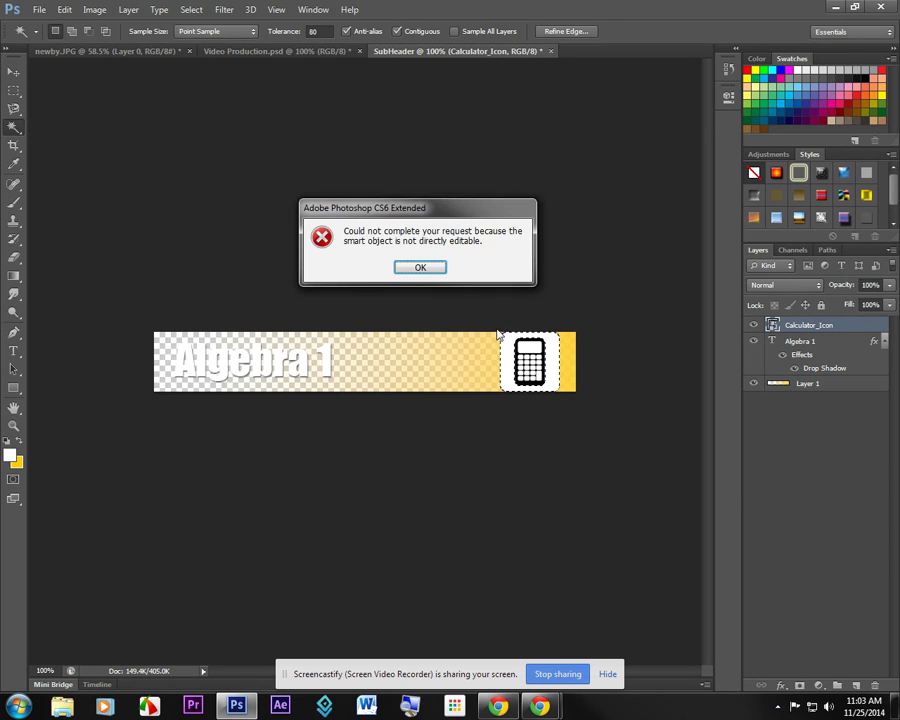
pyautogui.click(432, 273)
pyautogui.rightClick(838, 323)
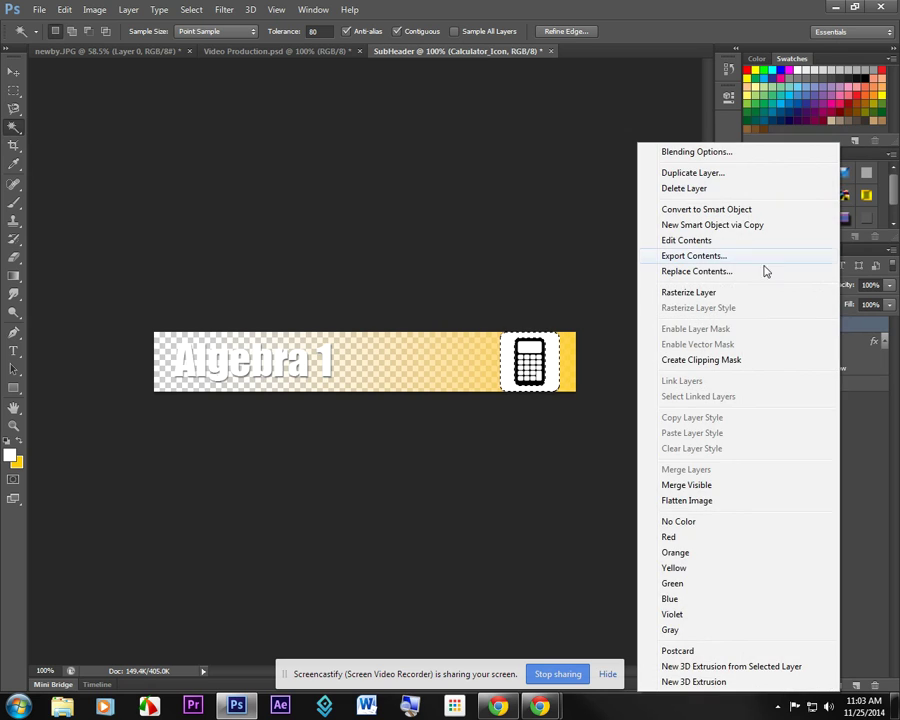
pyautogui.click(692, 292)
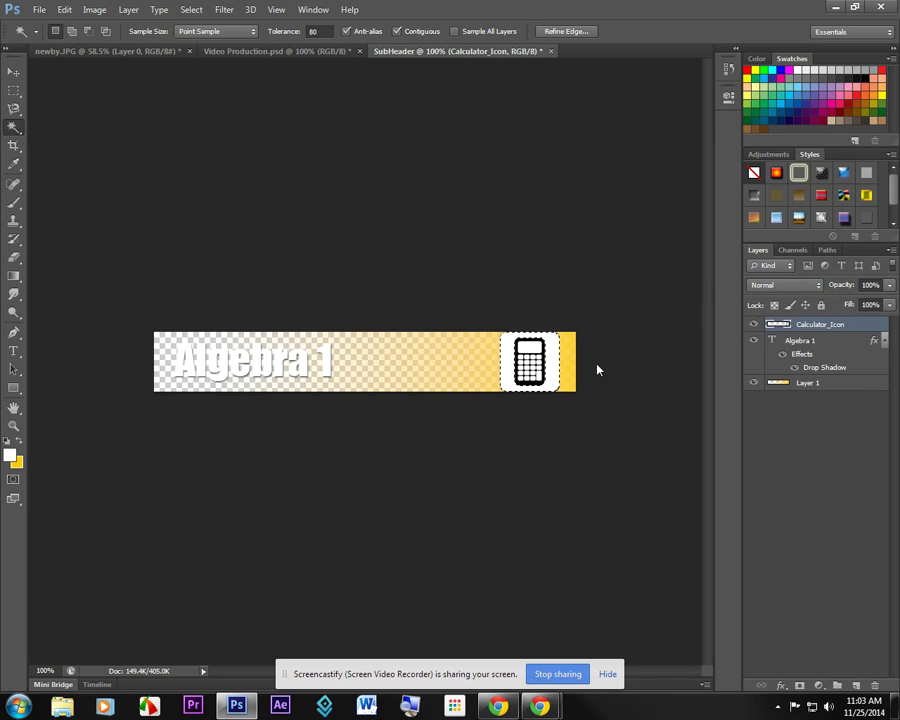
pyautogui.hotkey('ctrl', 'd')
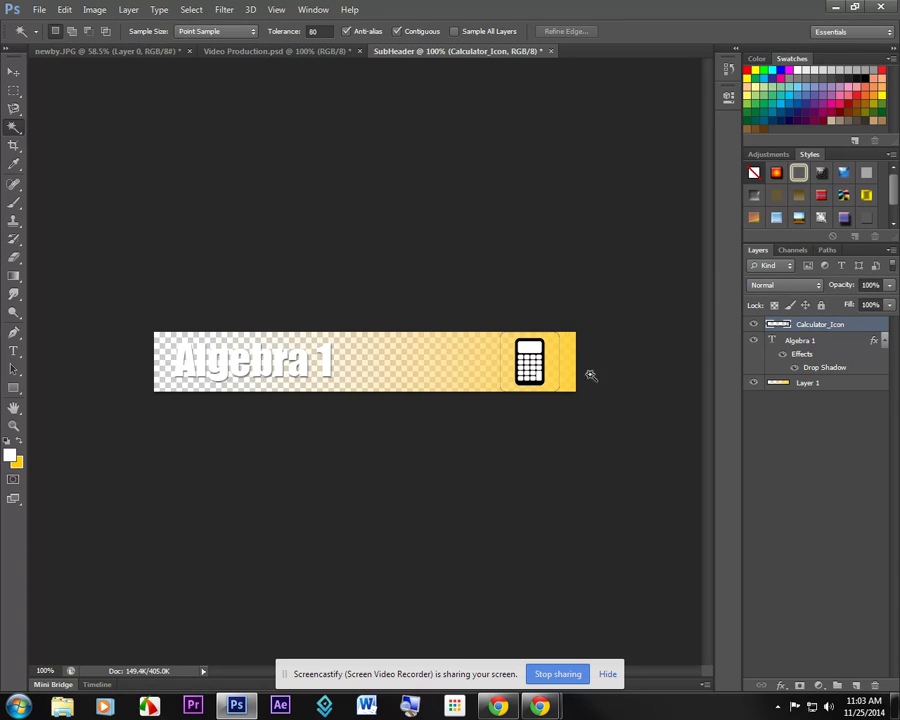
# - Zoom in on the calculator and draw a tight rectangular selection around it
pyautogui.click(13, 425)
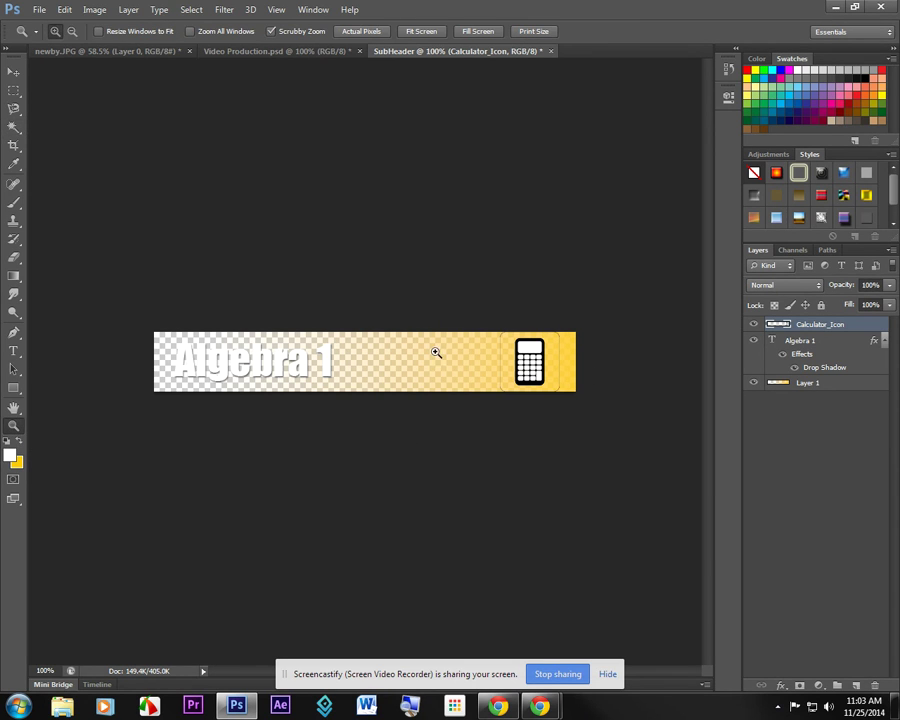
pyautogui.click(515, 352)
pyautogui.click(576, 350)
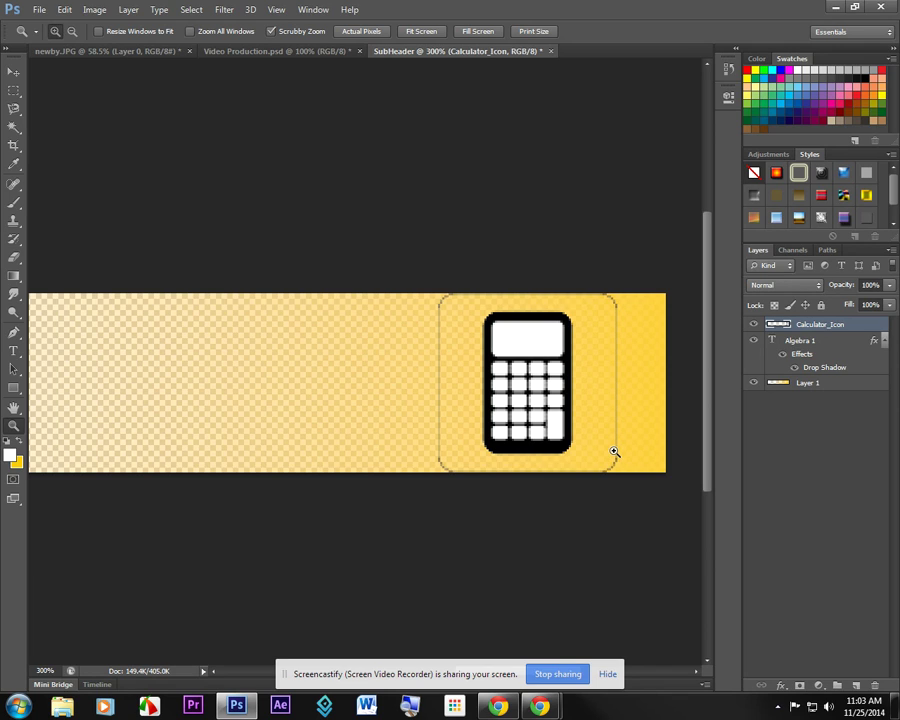
pyautogui.click(13, 90)
pyautogui.moveTo(473, 305); pyautogui.dragTo(577, 459)
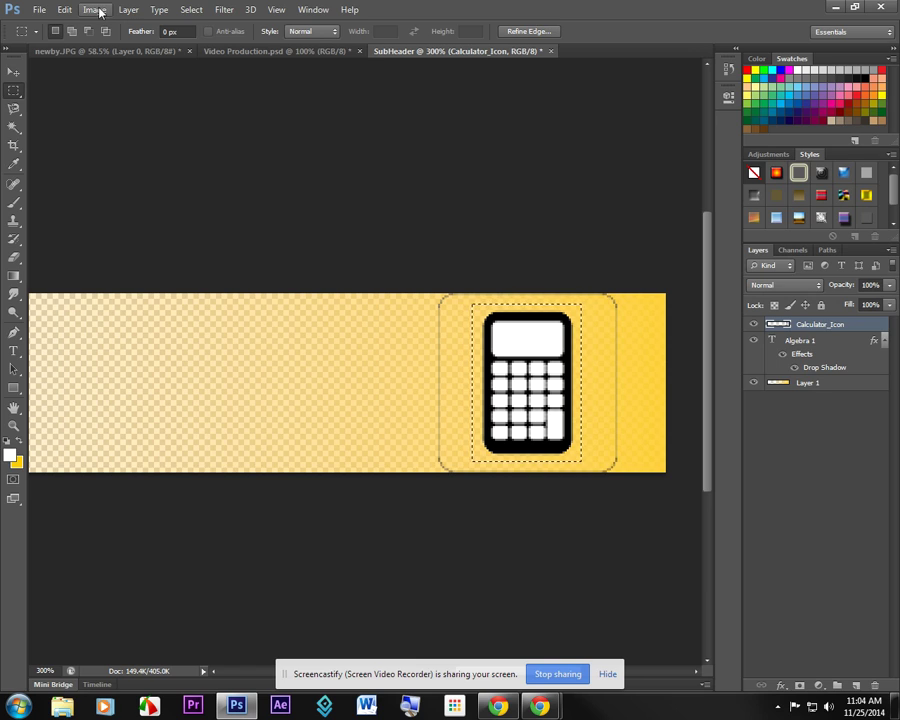
# - Invert the selection to remove the leftover outline, deselect, and fit the whole banner on screen
pyautogui.hotkey('ctrl', 'shift', 'i')
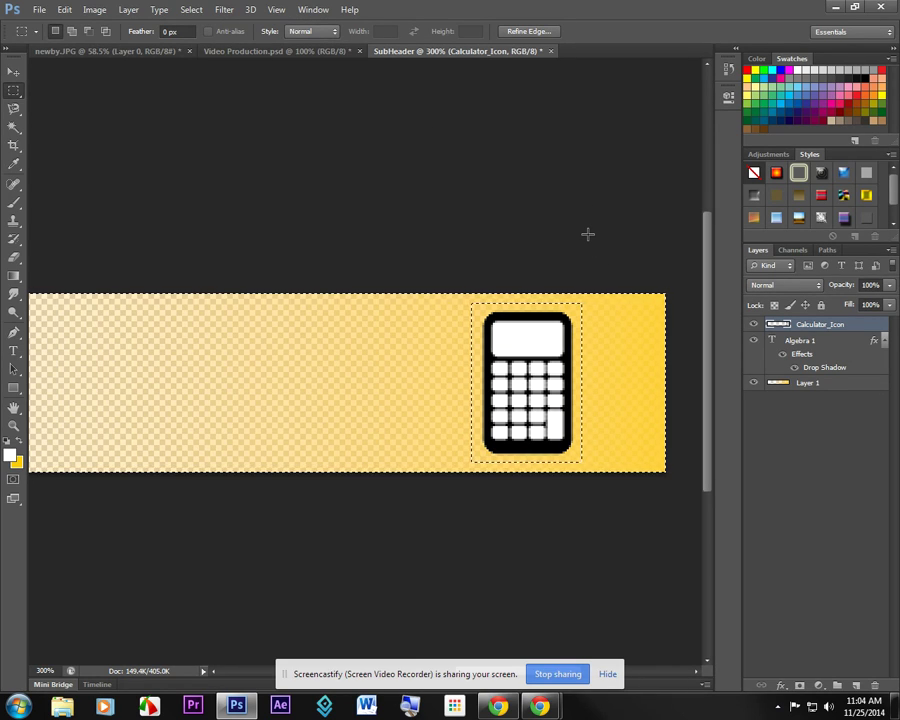
pyautogui.hotkey('ctrl', 'd')
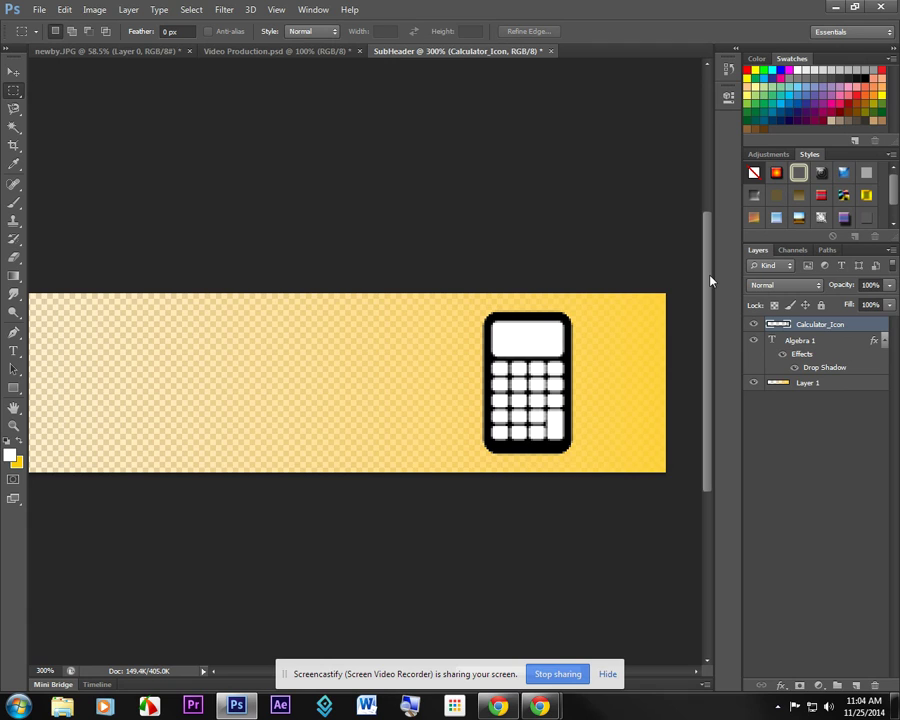
pyautogui.doubleClick(13, 407)
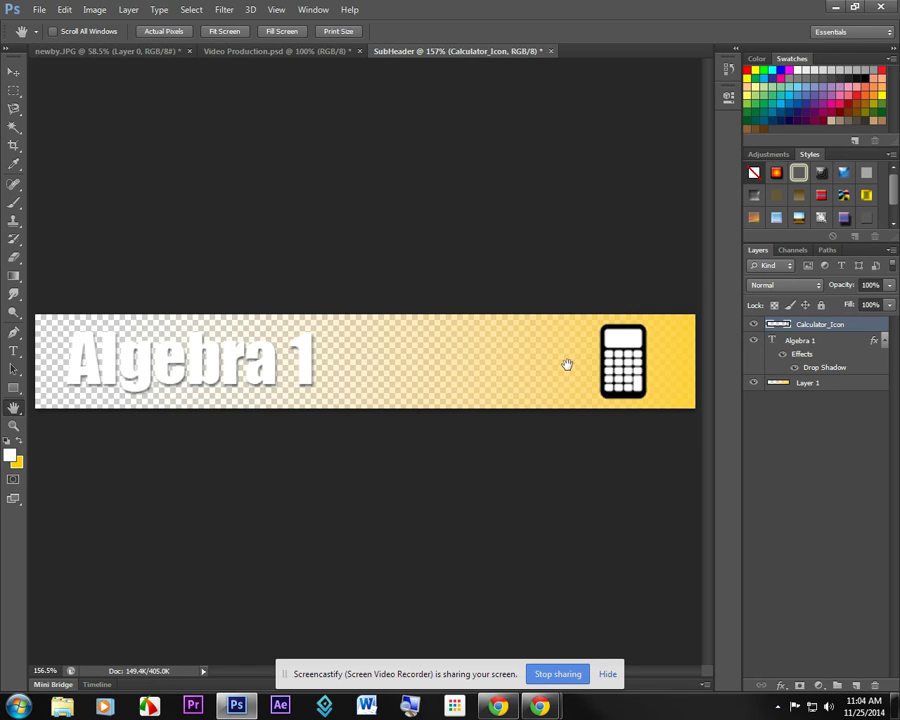
# - Compare with the Video Production banner, then nudge the calculator left and tilt it about 7 degrees
pyautogui.click(296, 56)
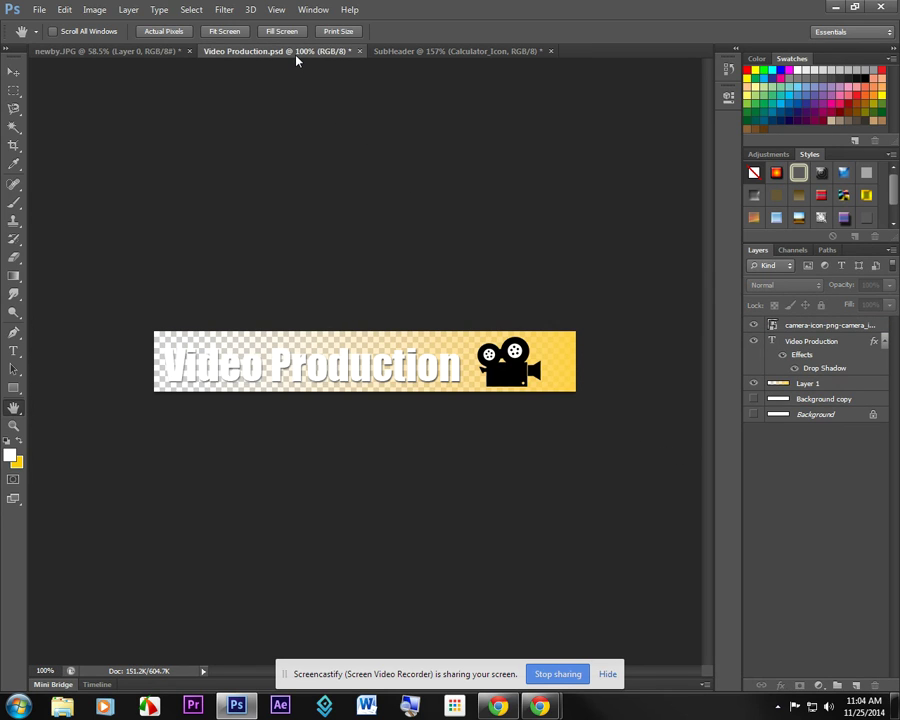
pyautogui.click(394, 52)
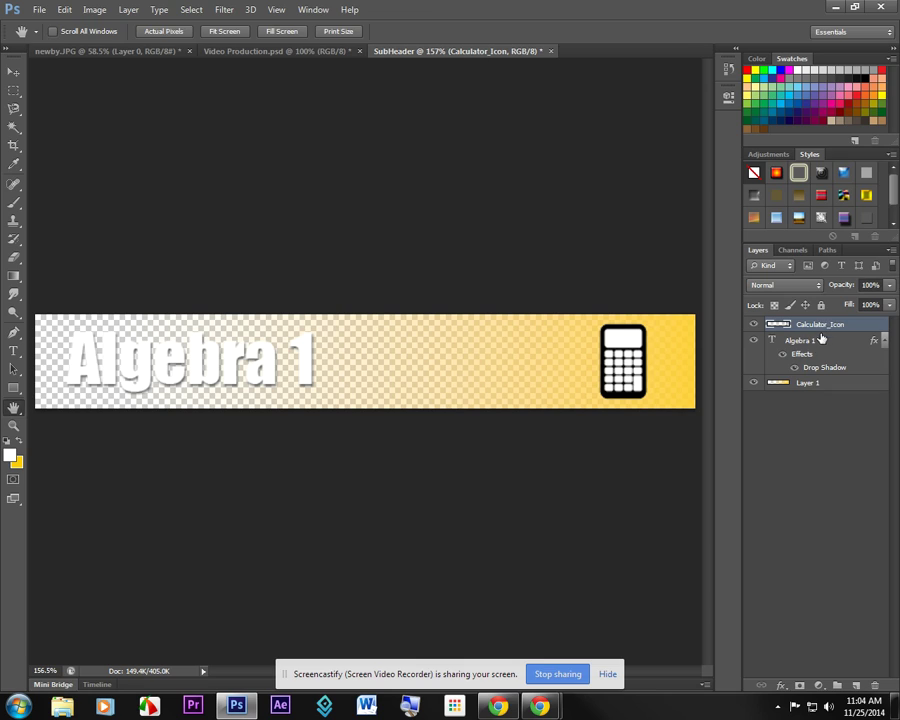
pyautogui.hotkey('ctrl', 't')
pyautogui.moveTo(632, 382); pyautogui.dragTo(610, 388)
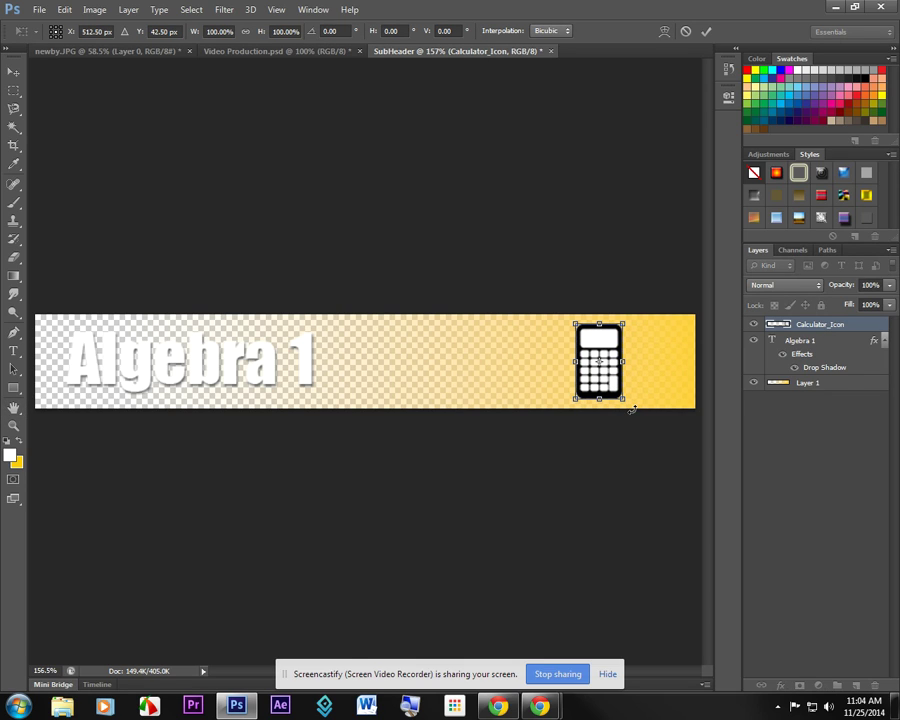
pyautogui.moveTo(632, 409); pyautogui.dragTo(631, 411)
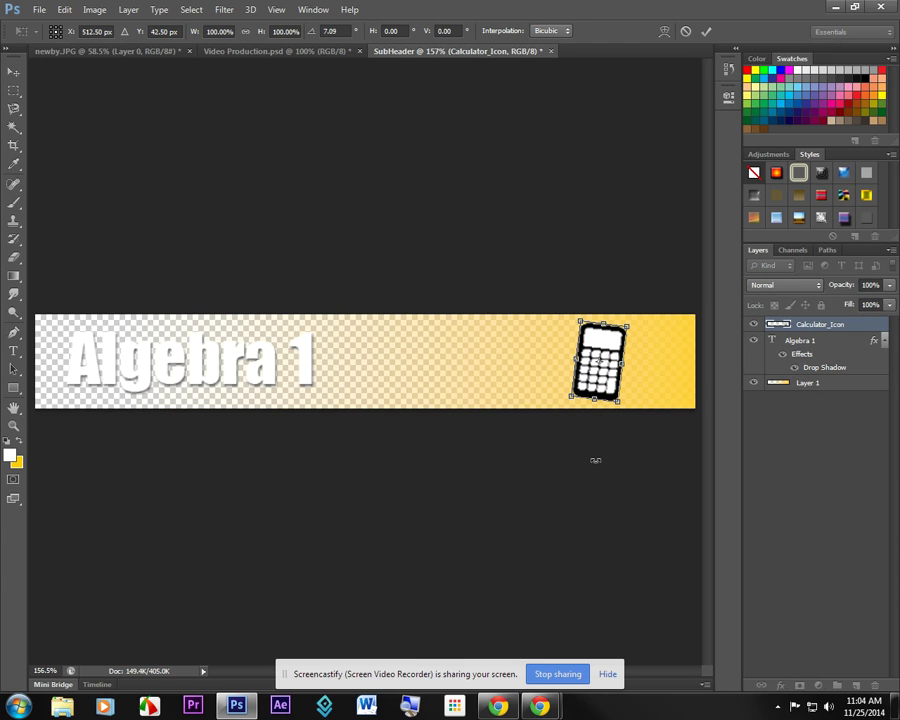
pyautogui.press('Return')
pyautogui.press('h')
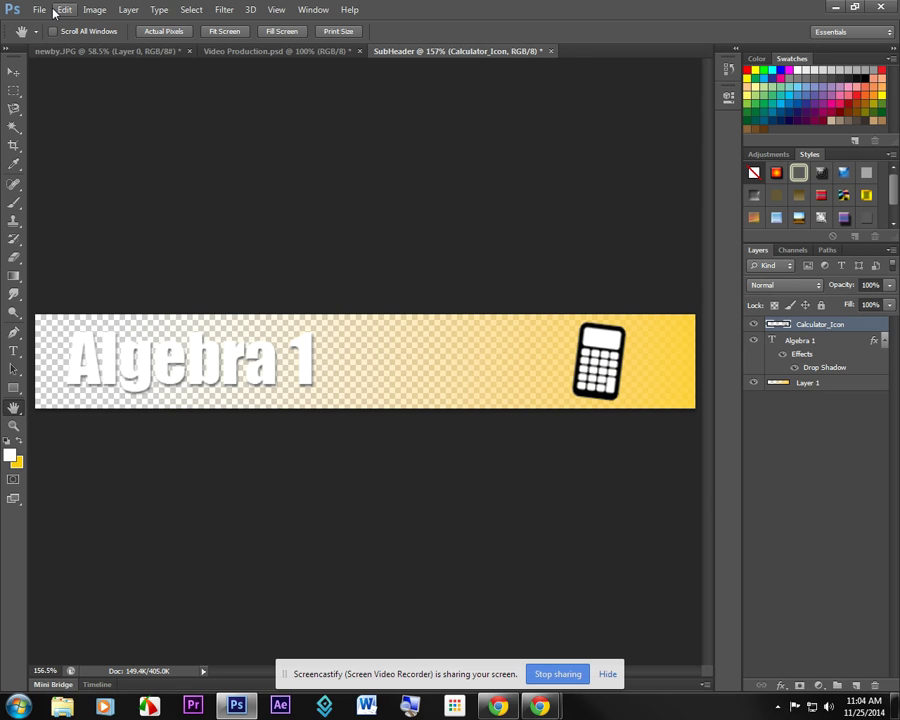
# - Save the banner as SubHeader.psd in Photoshop format
pyautogui.hotkey('ctrl', 'shift', 's')
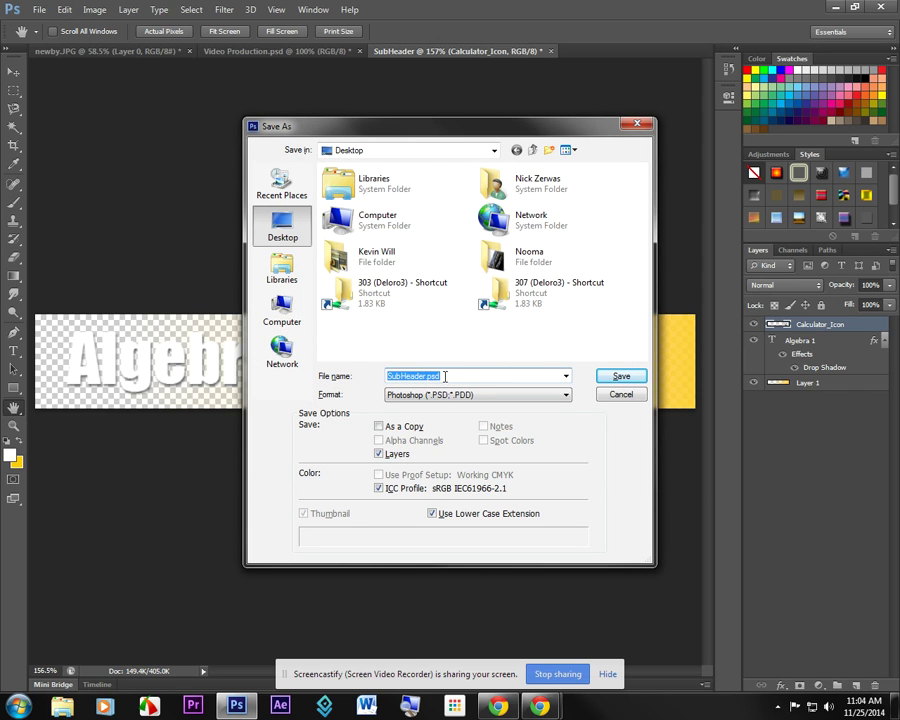
pyautogui.click(624, 381)
pyautogui.click(608, 216)
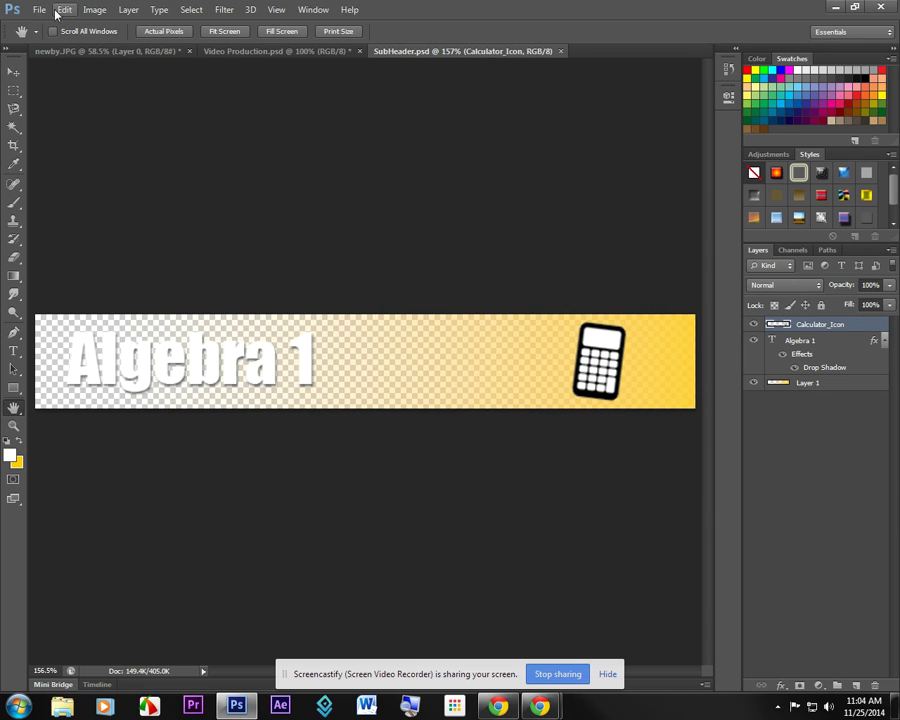
# - Save a JPEG copy named SubHeaderAlgebra.jpg to the Desktop
pyautogui.click(40, 11)
pyautogui.click(58, 178)
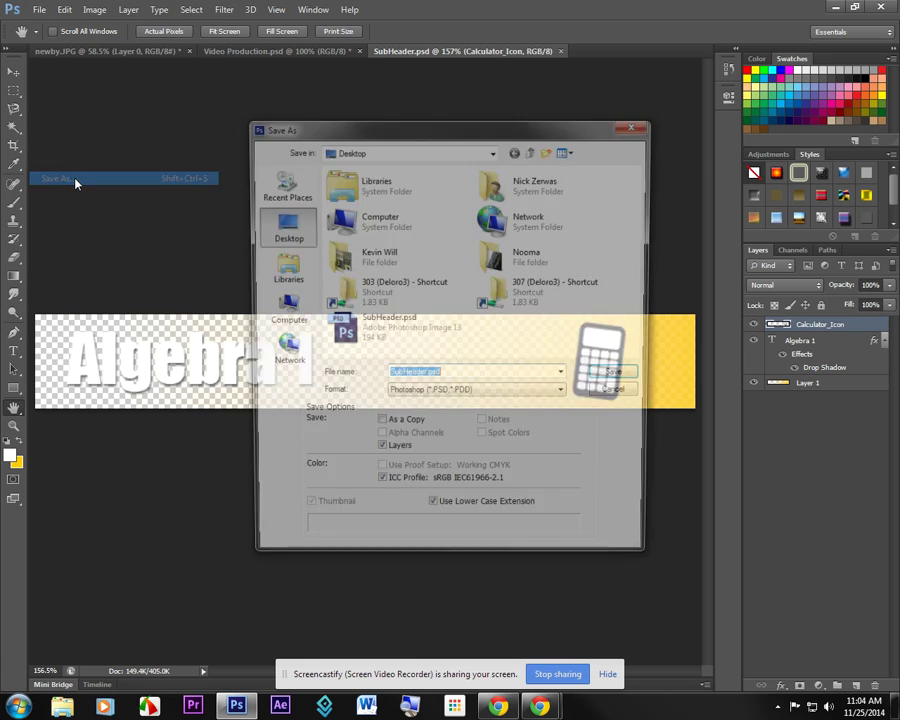
pyautogui.click(443, 396)
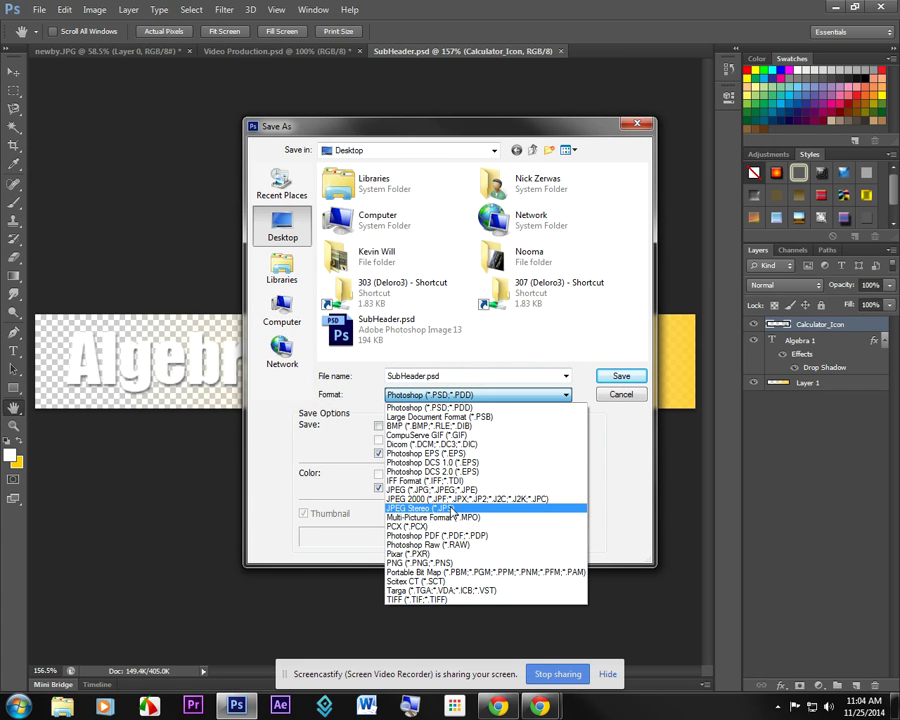
pyautogui.click(450, 489)
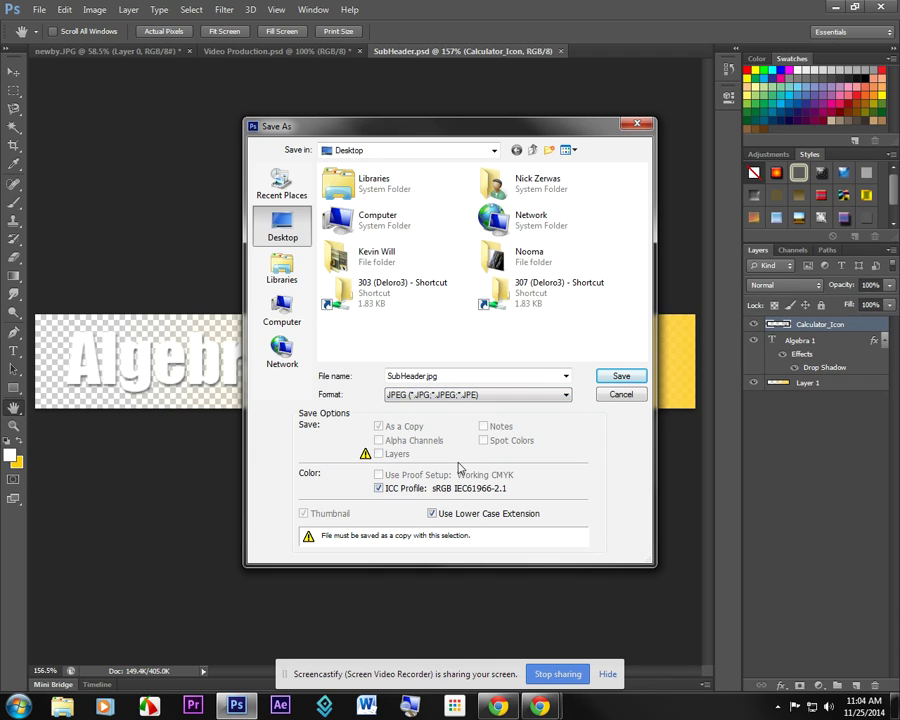
pyautogui.click(427, 377)
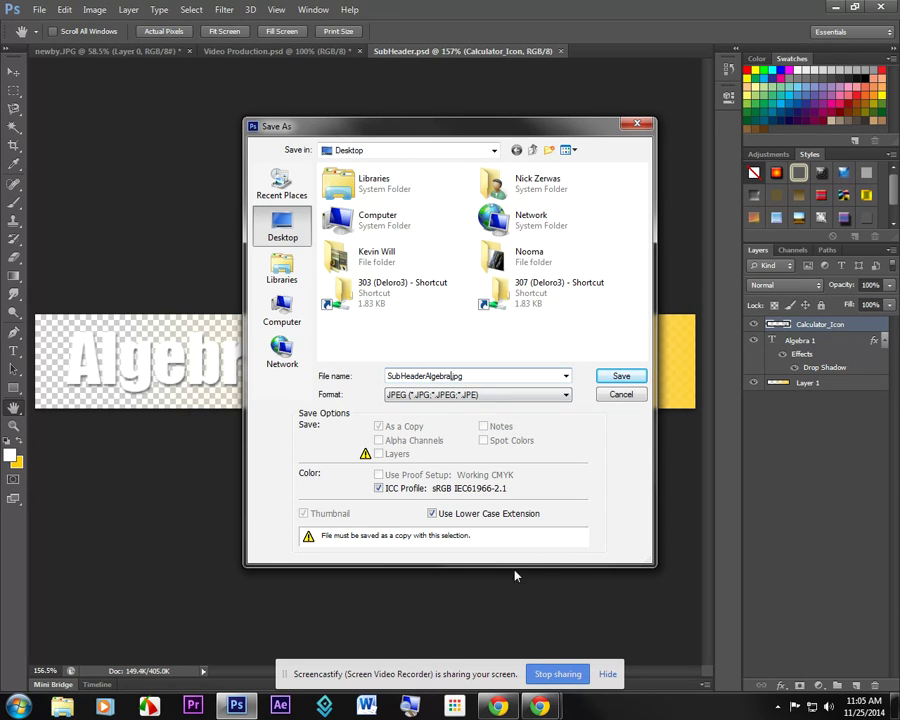
pyautogui.click(621, 377)
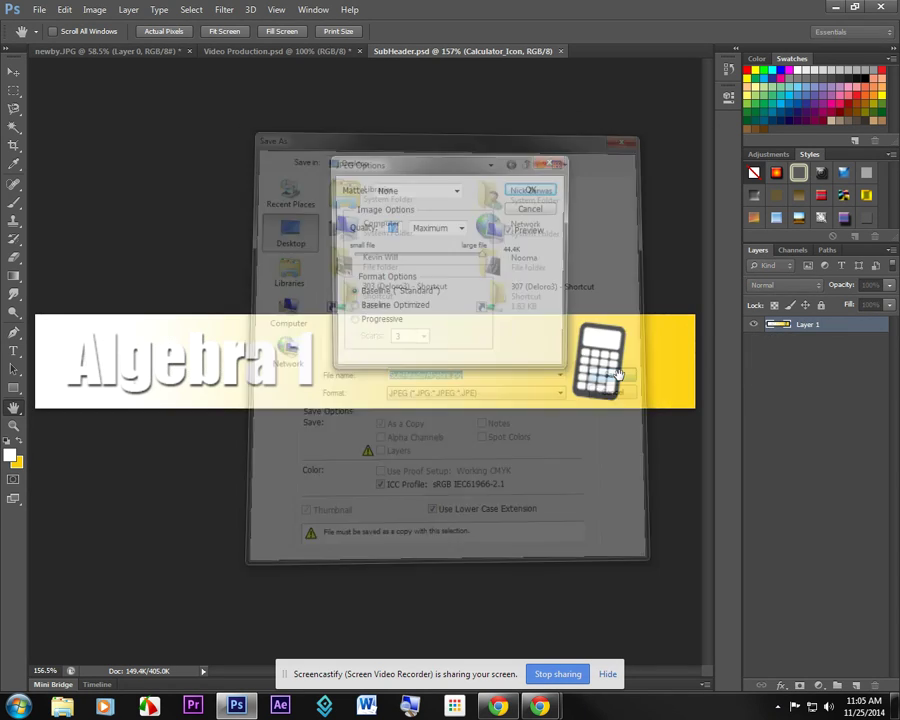
# - Accept the JPEG options and open the Algebra 1 Google Sites page for editing
pyautogui.click(526, 192)
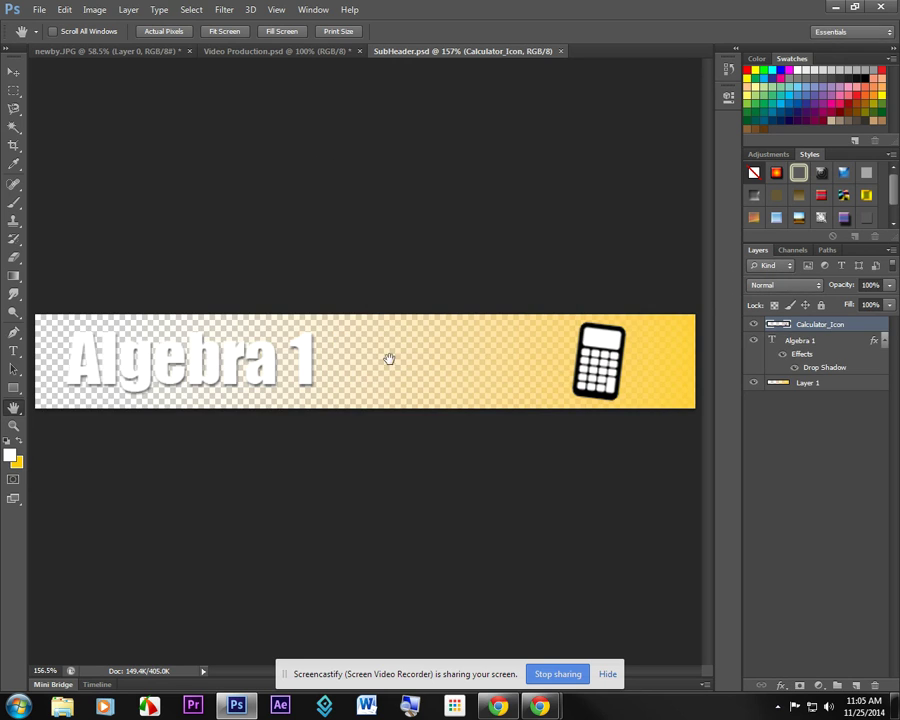
pyautogui.moveTo(539, 707)
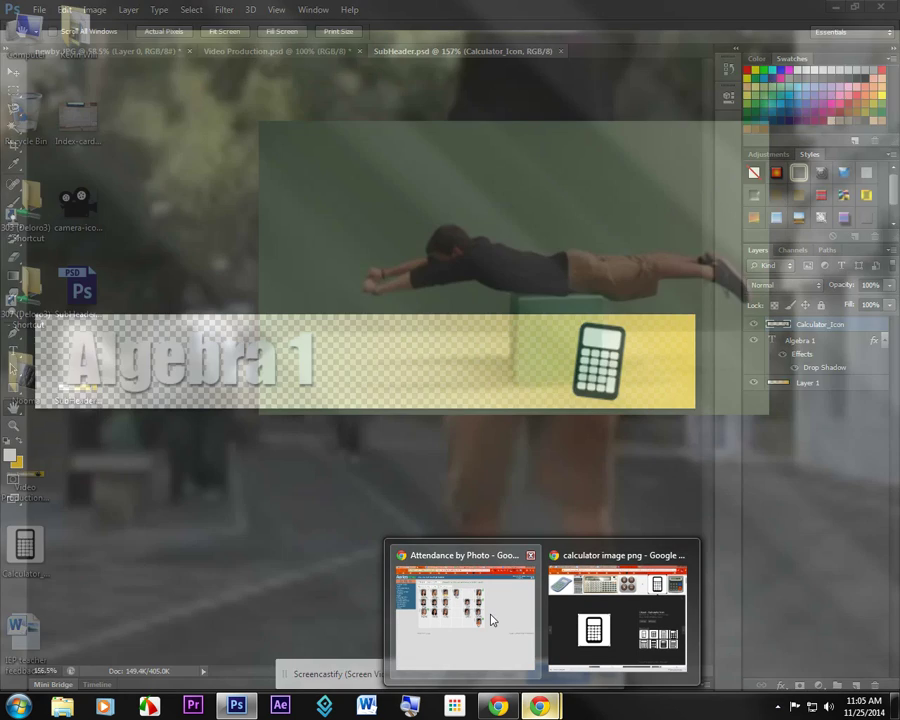
pyautogui.click(573, 574)
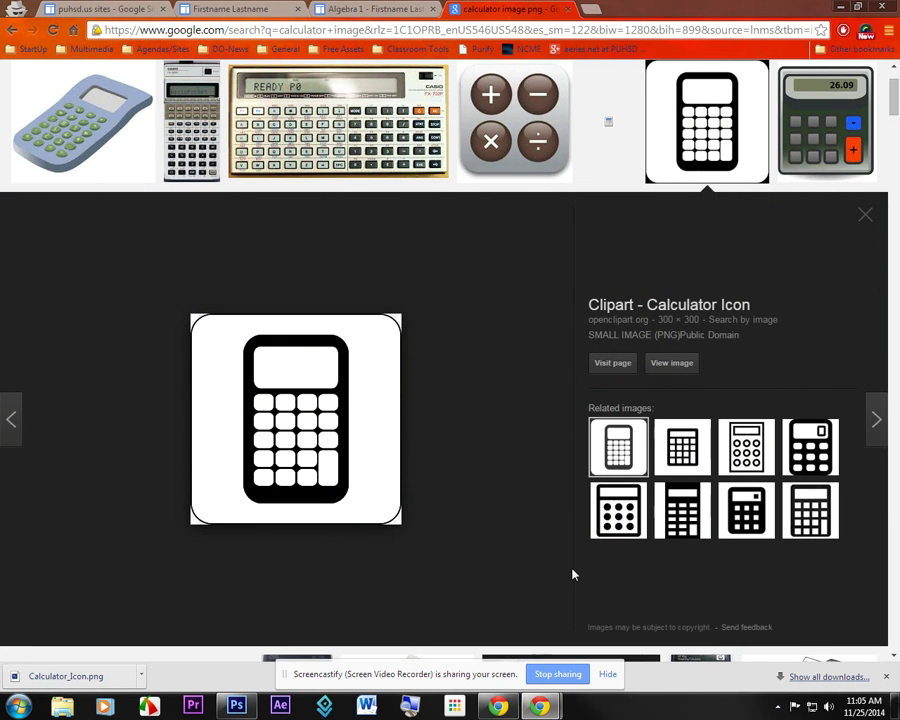
pyautogui.click(387, 9)
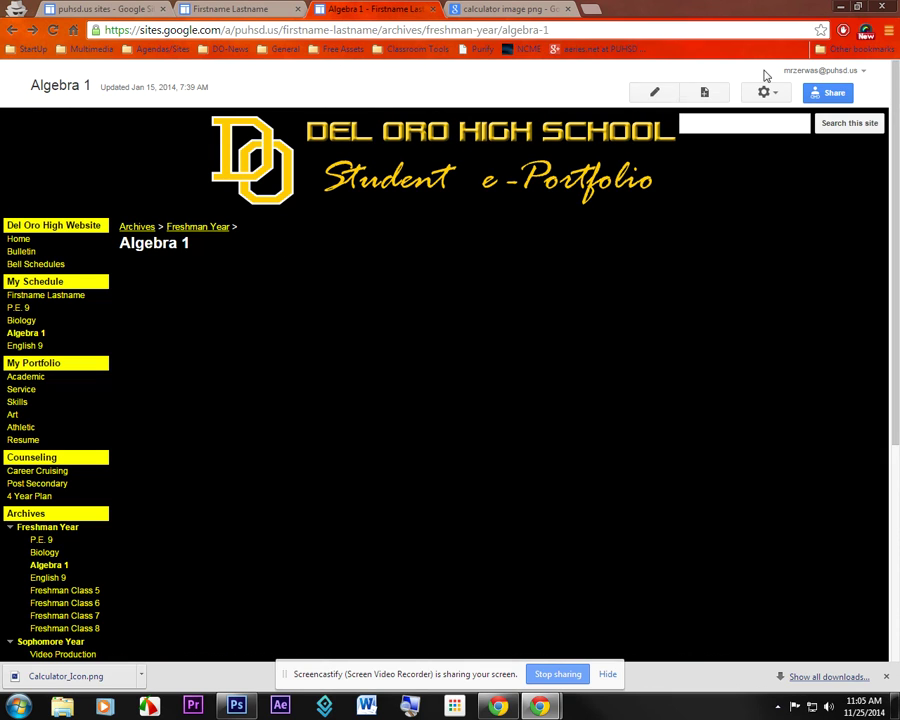
pyautogui.click(658, 92)
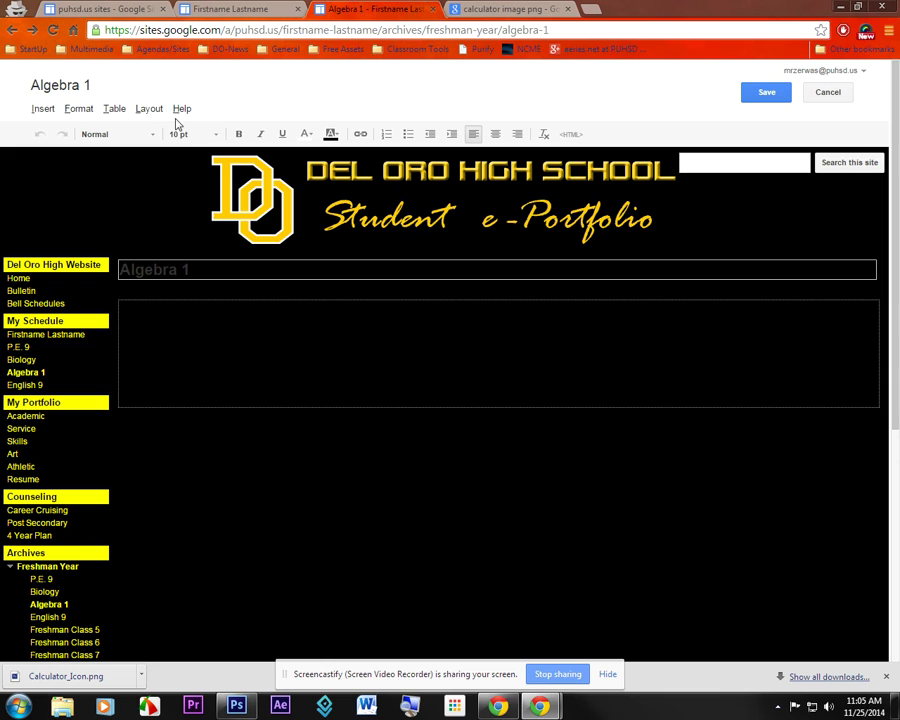
# - Upload SubHeaderAlgebra.jpg and insert it as an image at the top of the page
pyautogui.click(44, 110)
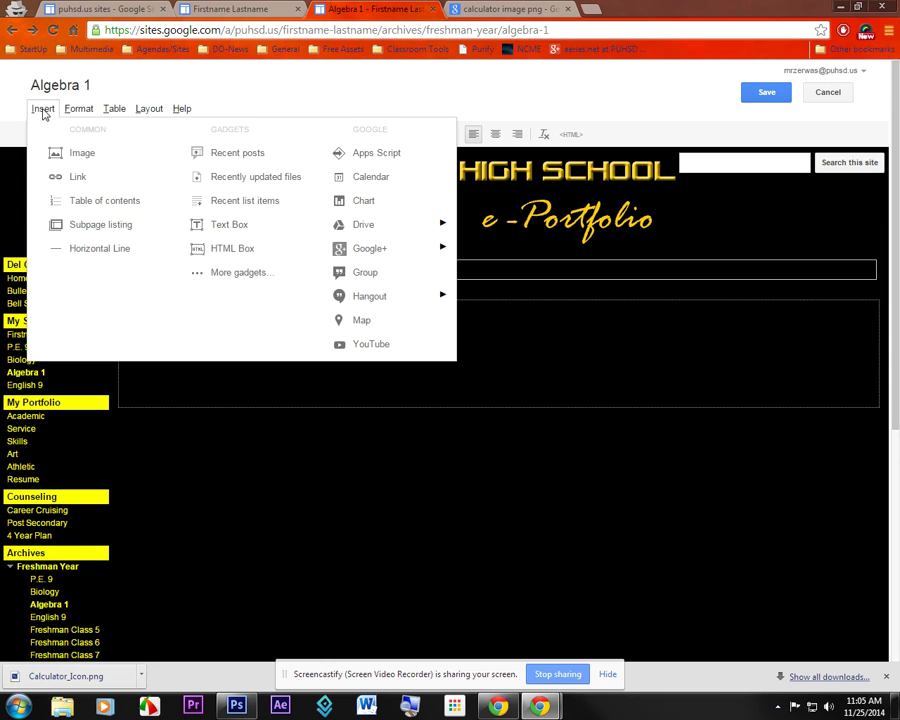
pyautogui.click(84, 156)
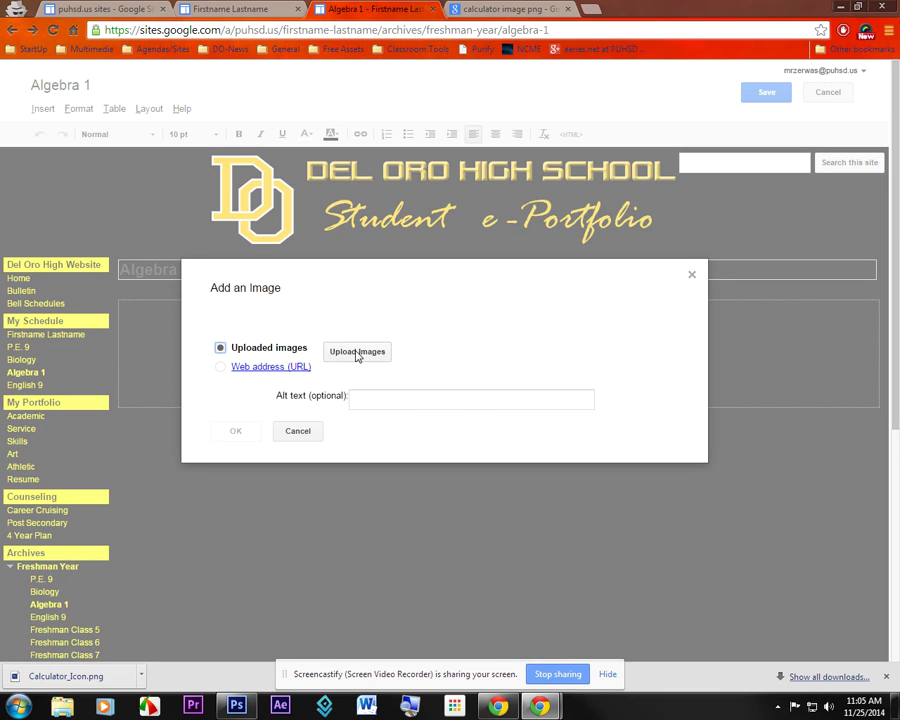
pyautogui.click(357, 352)
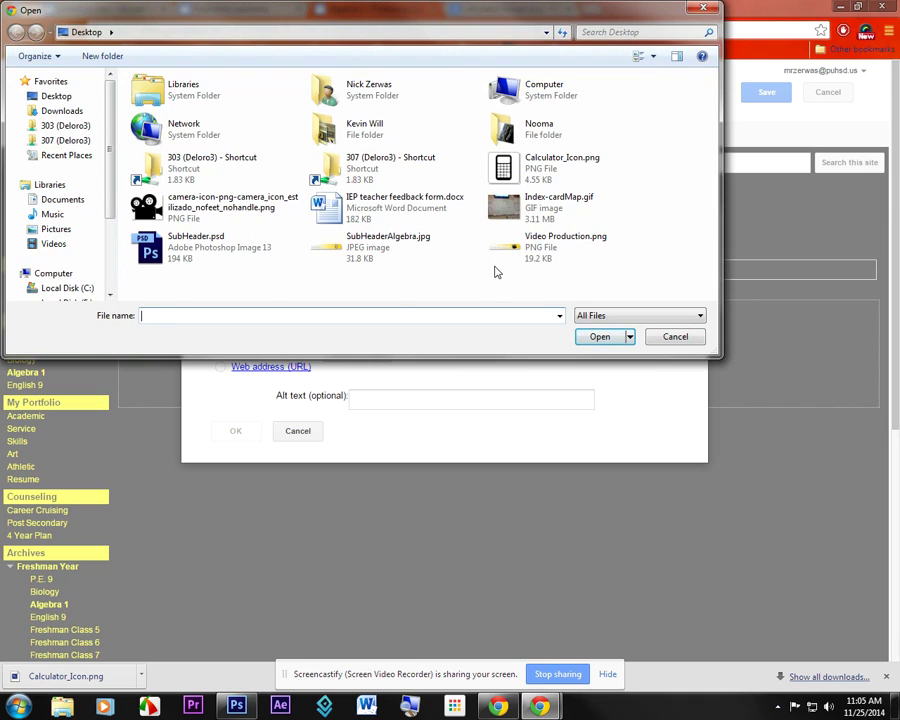
pyautogui.click(388, 250)
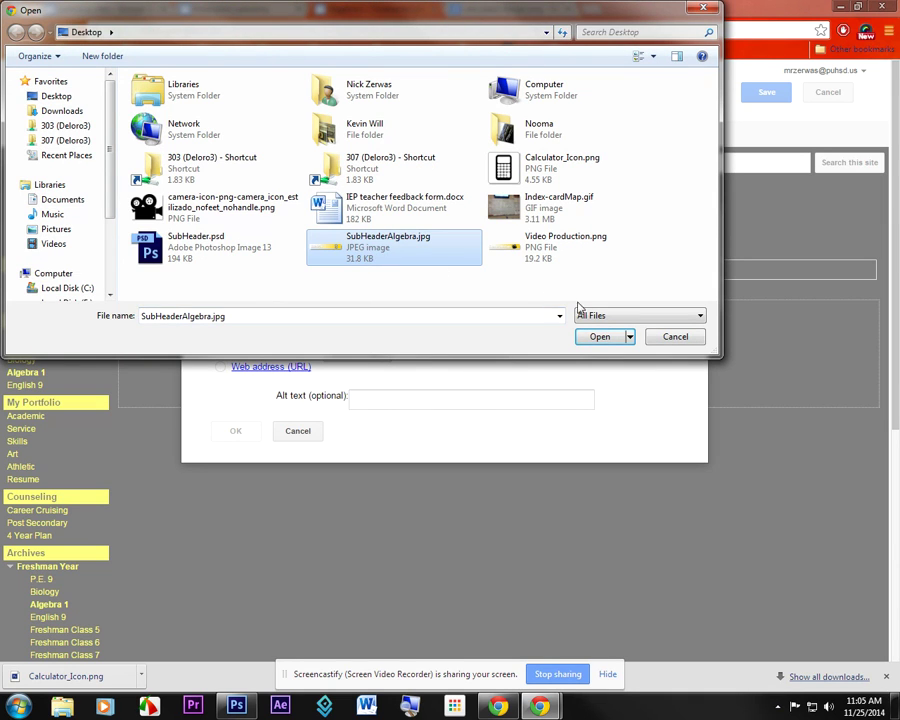
pyautogui.click(600, 337)
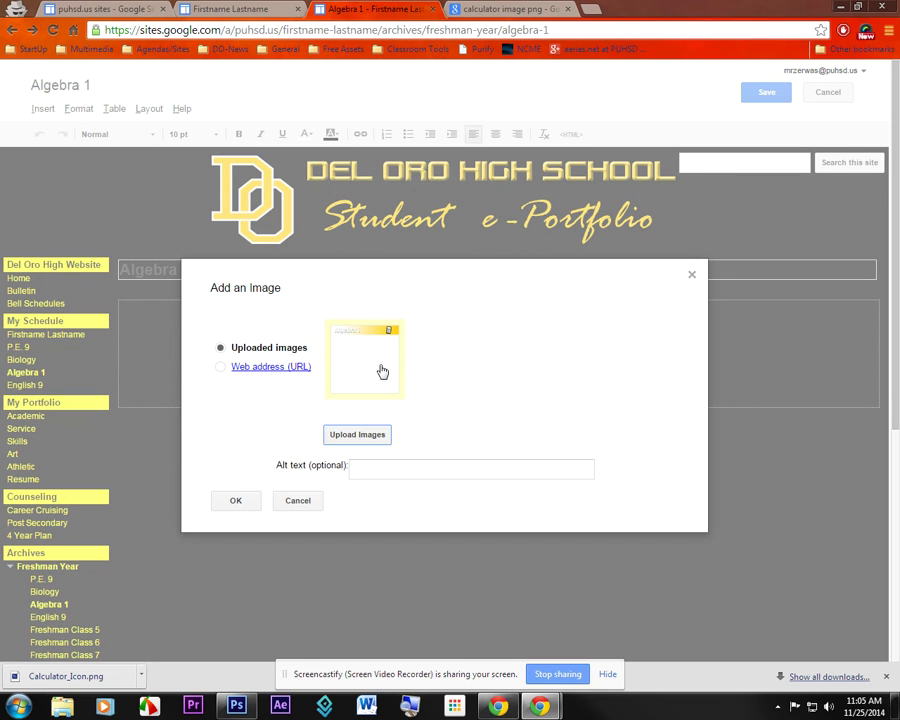
pyautogui.click(232, 504)
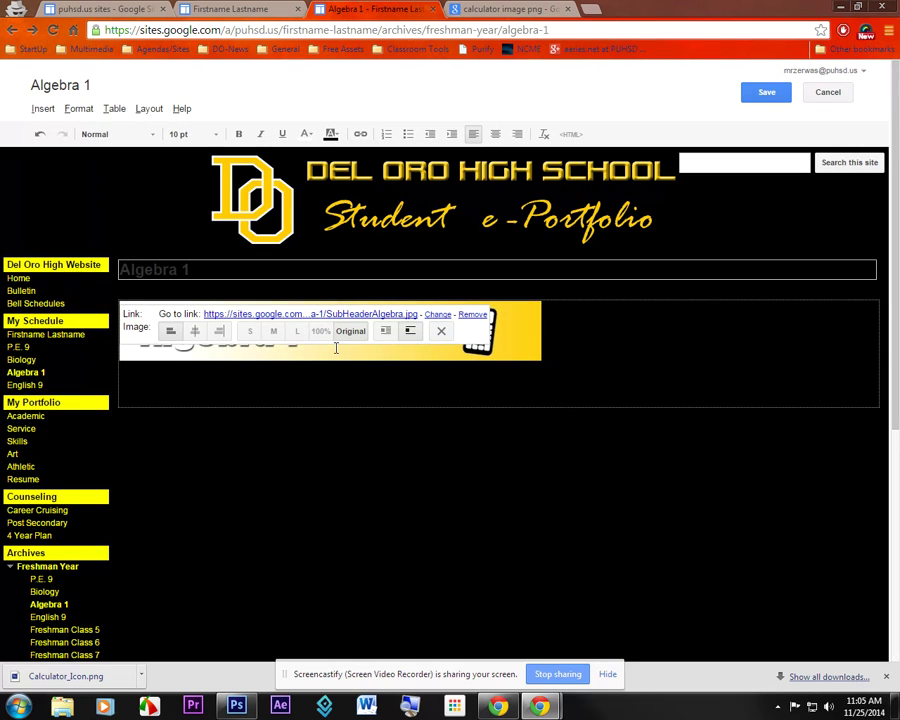
pyautogui.click(628, 371)
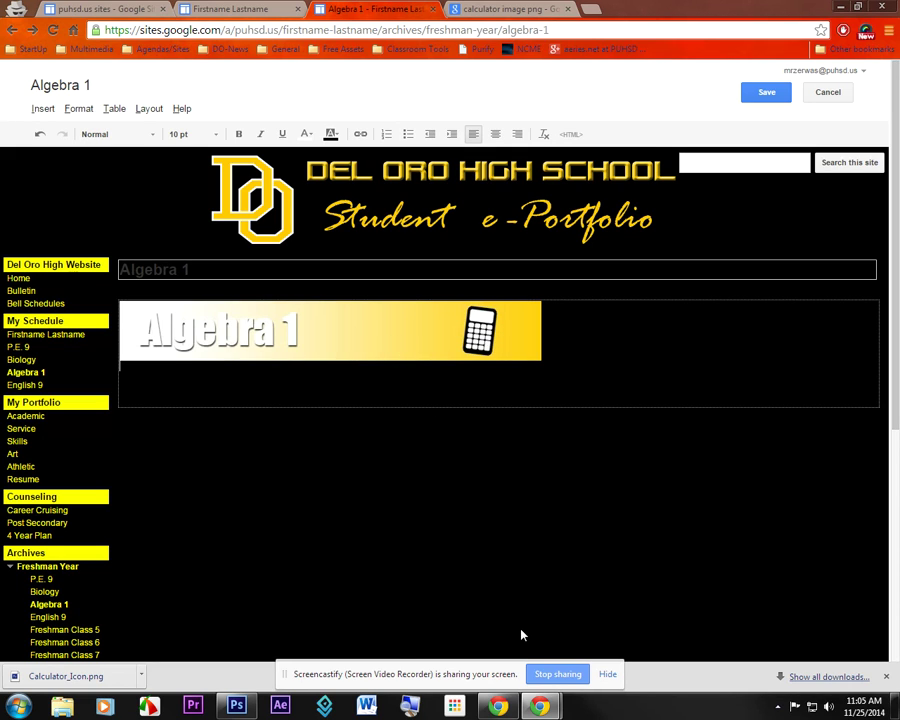
# - Save a PNG copy of the banner as SubHeaderAlgebra.png on the Desktop, accepting the compression settings
pyautogui.click(236, 706)
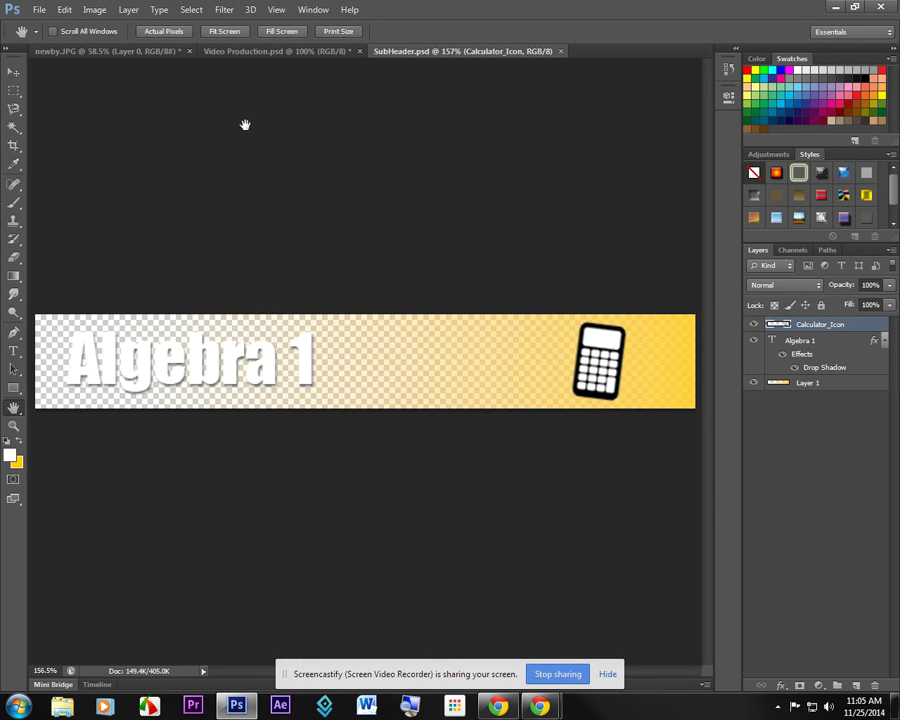
pyautogui.click(43, 14)
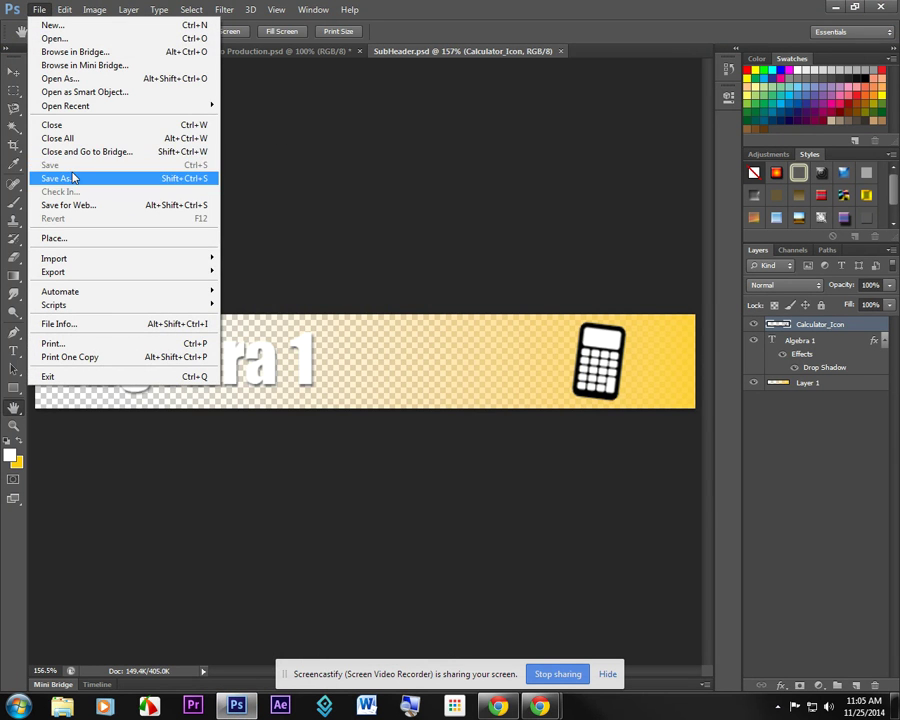
pyautogui.click(70, 181)
pyautogui.click(476, 395)
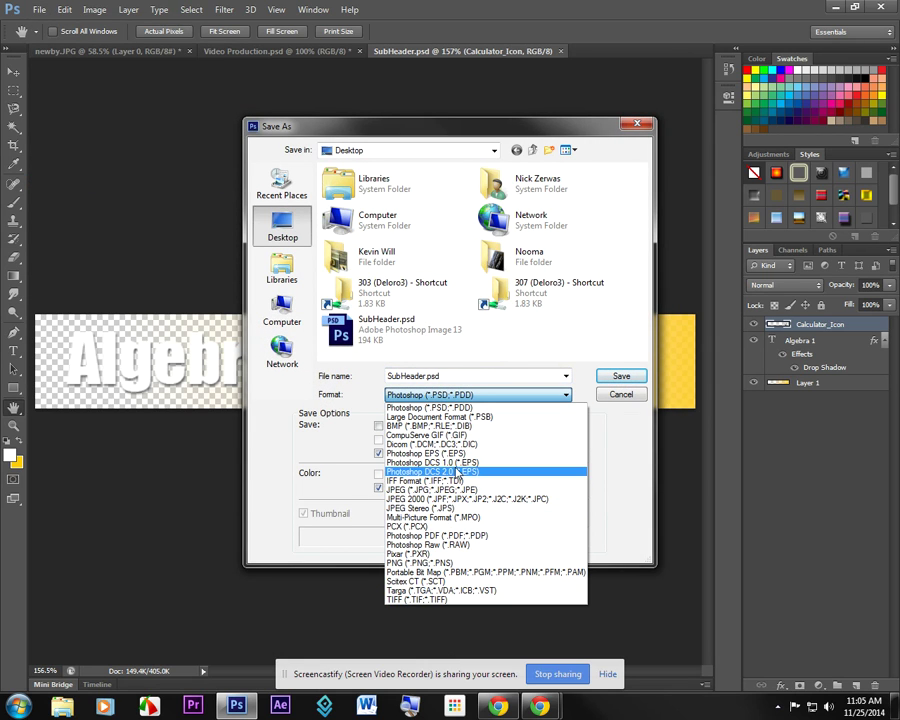
pyautogui.click(443, 564)
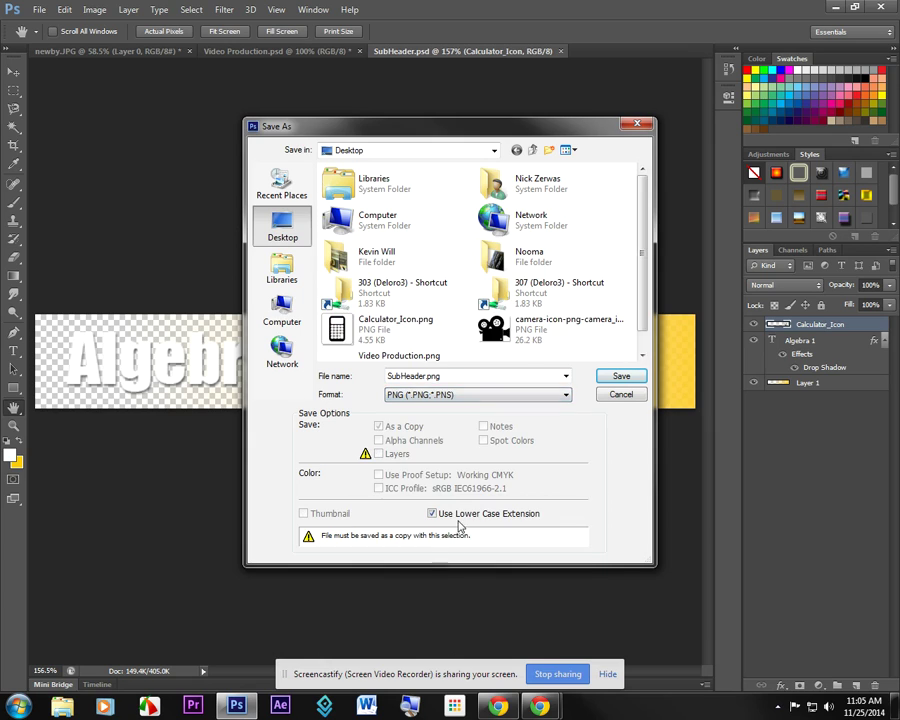
pyautogui.doubleClick(430, 376)
pyautogui.click(447, 395)
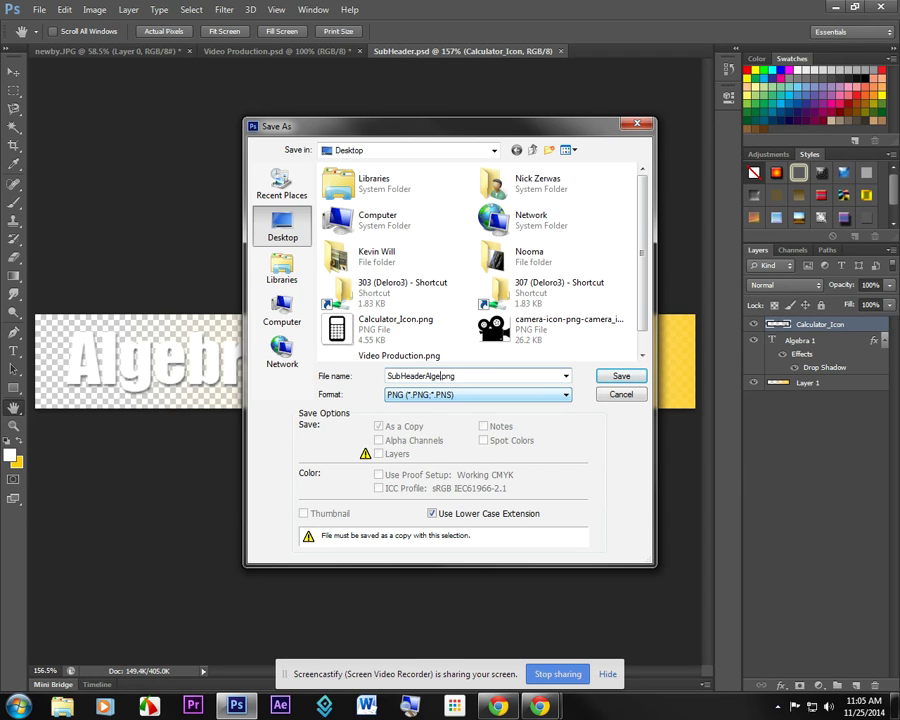
pyautogui.press('Return')
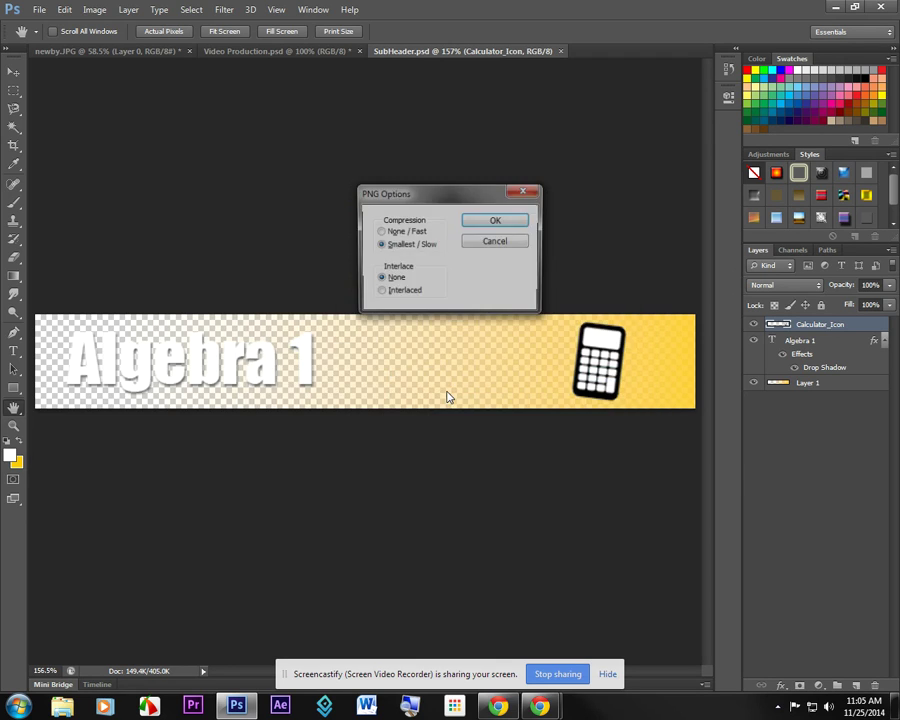
pyautogui.click(496, 222)
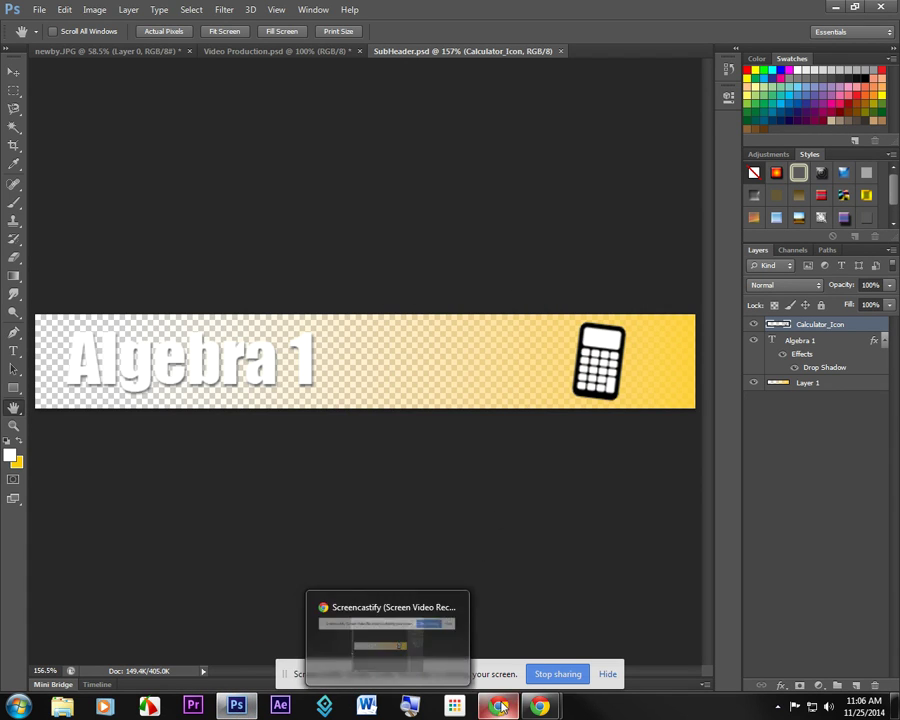
# - Back in the Google Sites editor, remove the old JPG banner from the page
pyautogui.moveTo(540, 706)
pyautogui.click(558, 652)
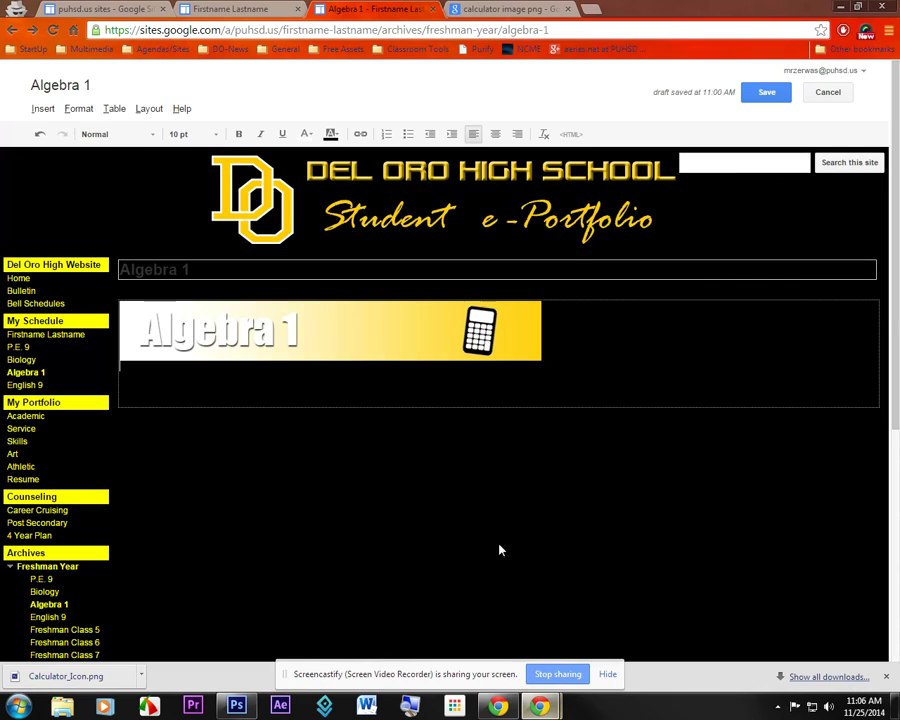
pyautogui.click(344, 326)
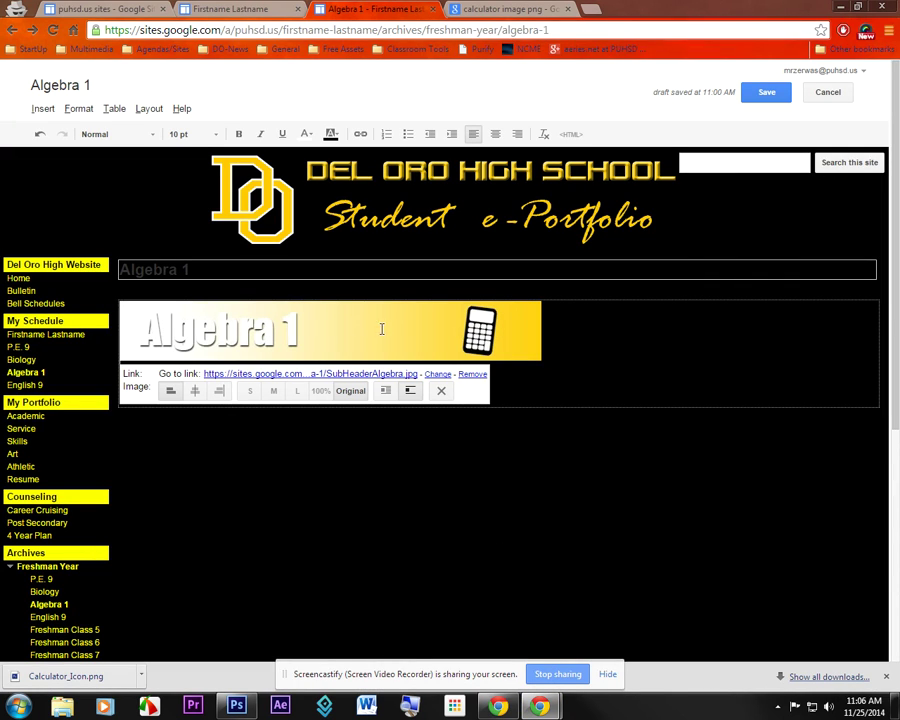
pyautogui.click(441, 391)
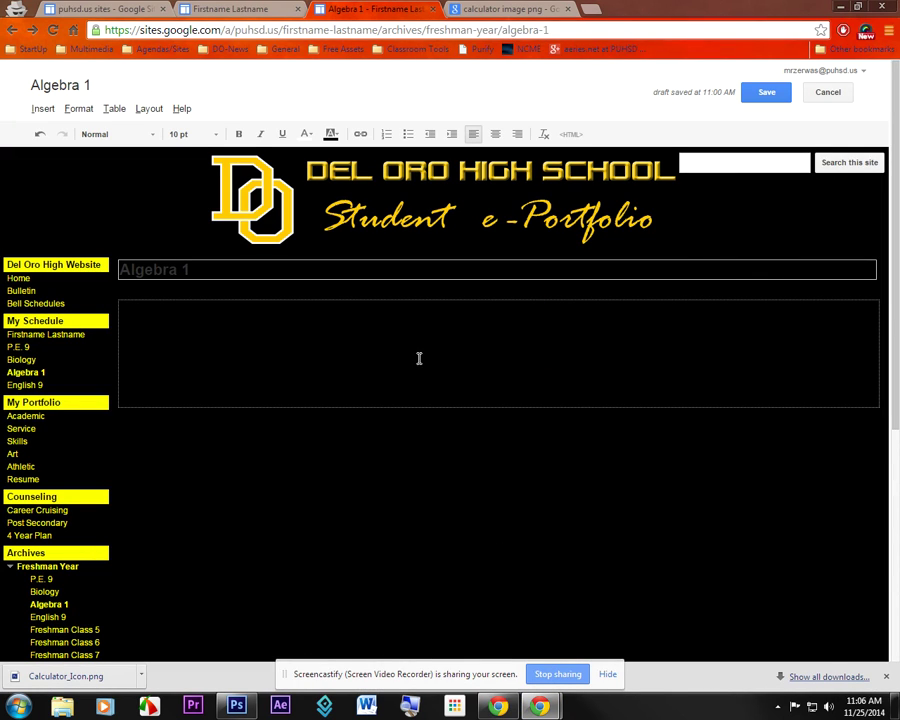
# - Upload SubHeaderAlgebra.png and insert it onto the page as the new banner
pyautogui.click(42, 109)
pyautogui.click(76, 154)
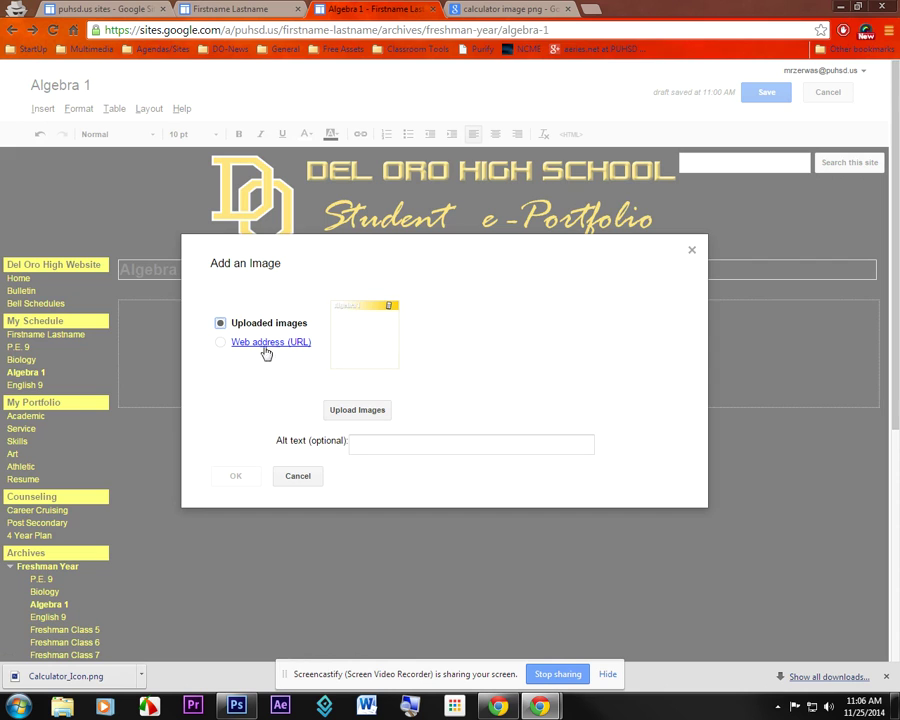
pyautogui.click(357, 410)
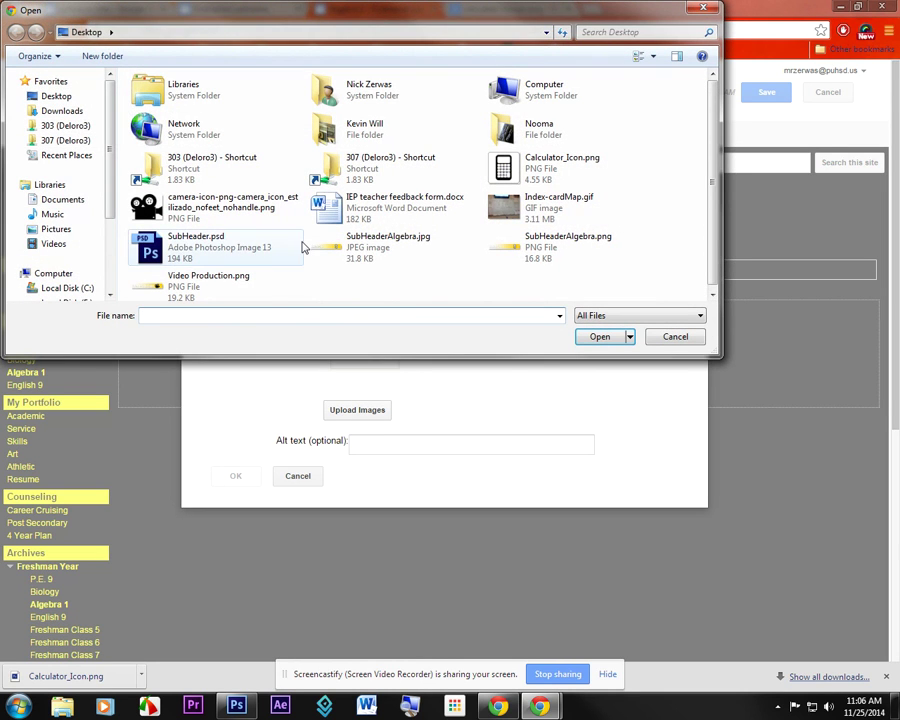
pyautogui.click(571, 250)
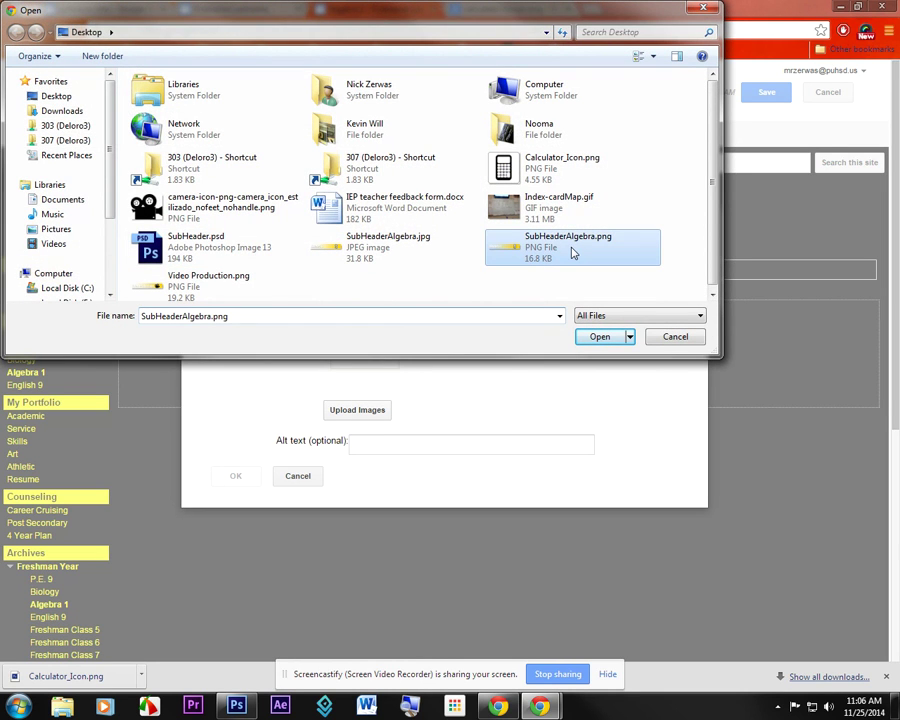
pyautogui.click(592, 338)
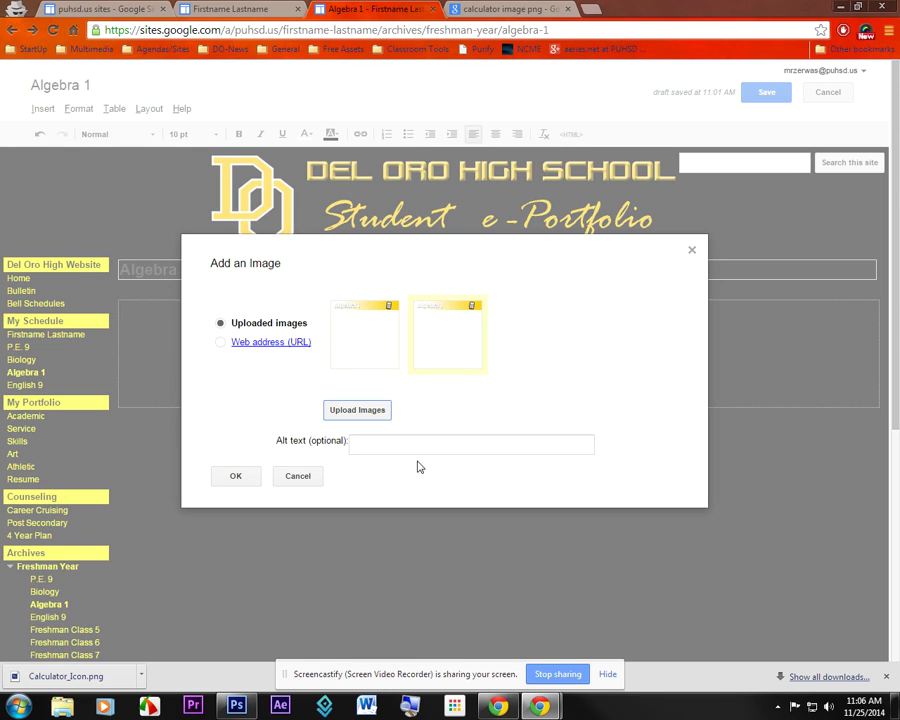
pyautogui.click(243, 477)
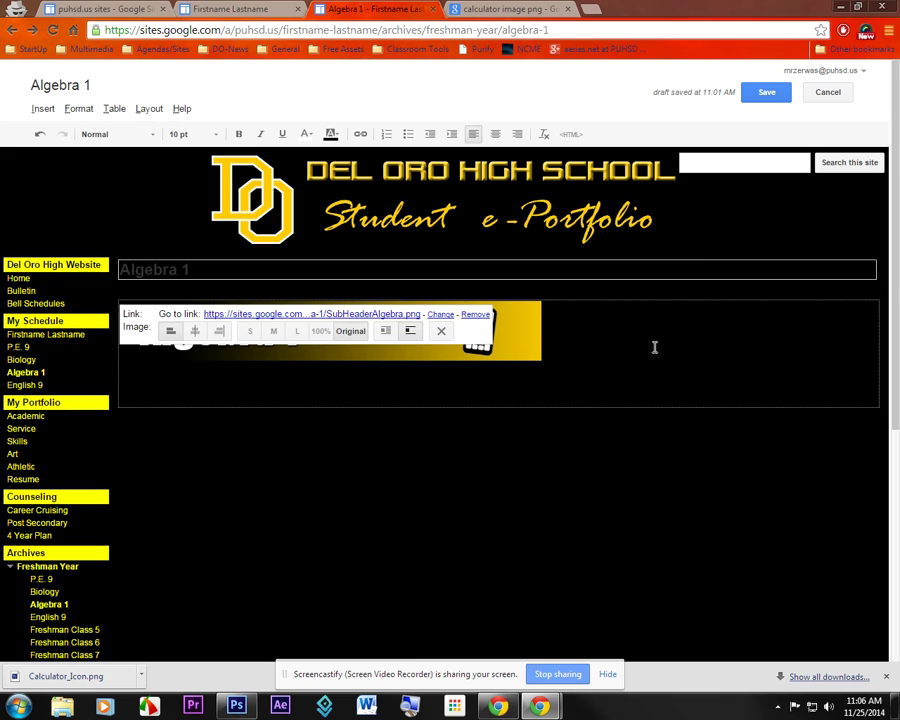
pyautogui.click(528, 405)
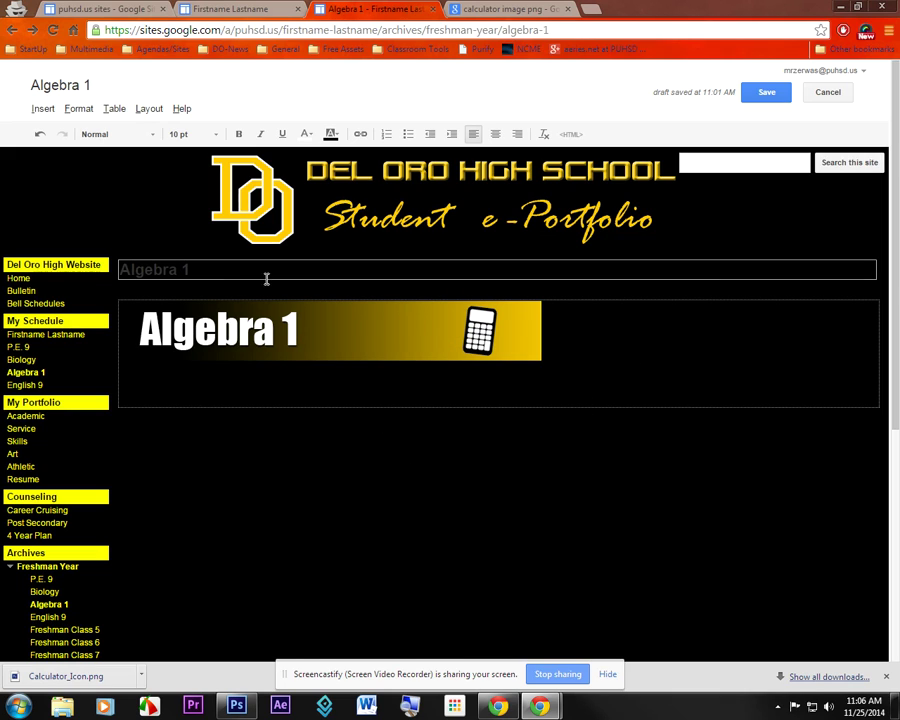
# - Save the page, then turn off Show page title in Page settings and save
pyautogui.click(766, 92)
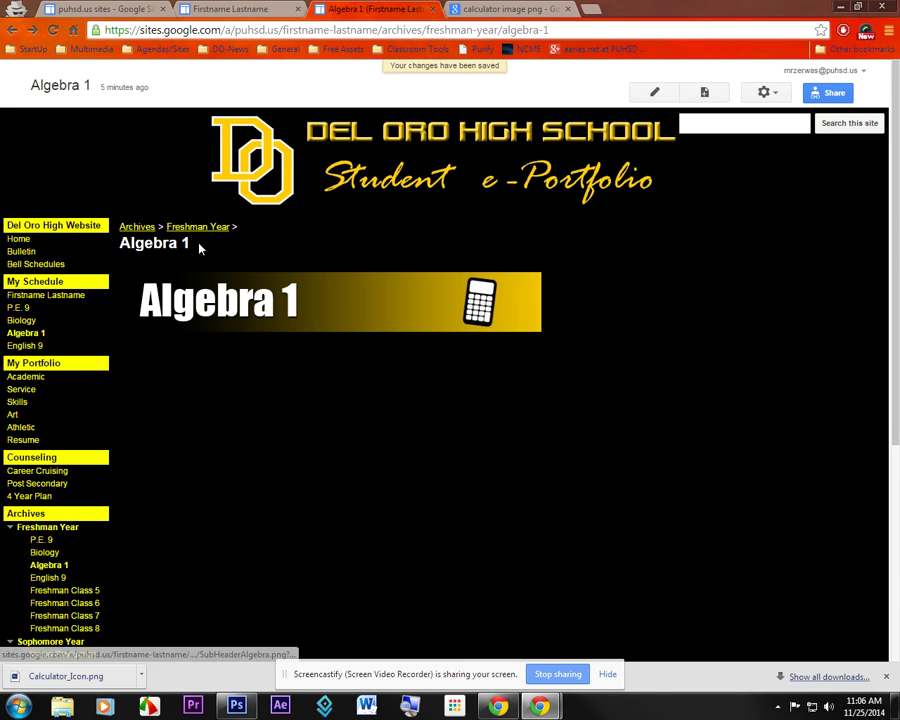
pyautogui.moveTo(199, 246); pyautogui.dragTo(119, 243)
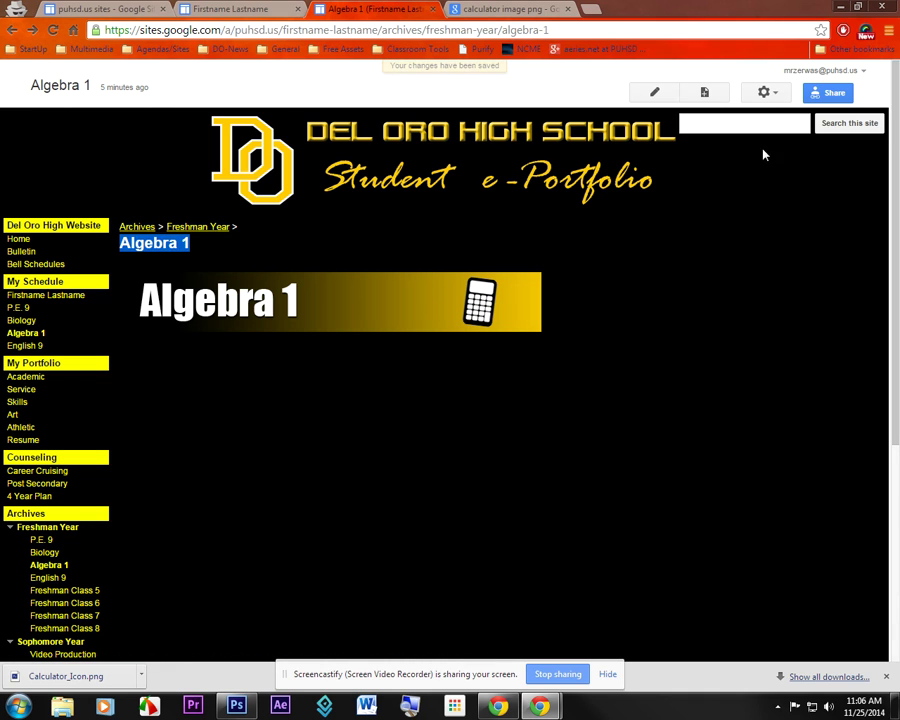
pyautogui.click(764, 92)
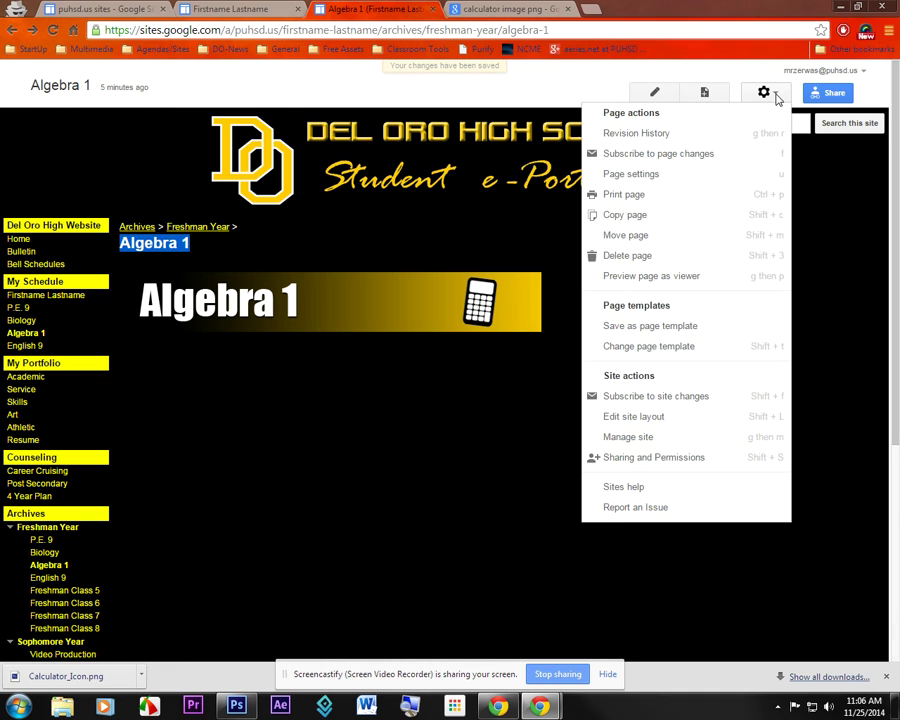
pyautogui.click(689, 178)
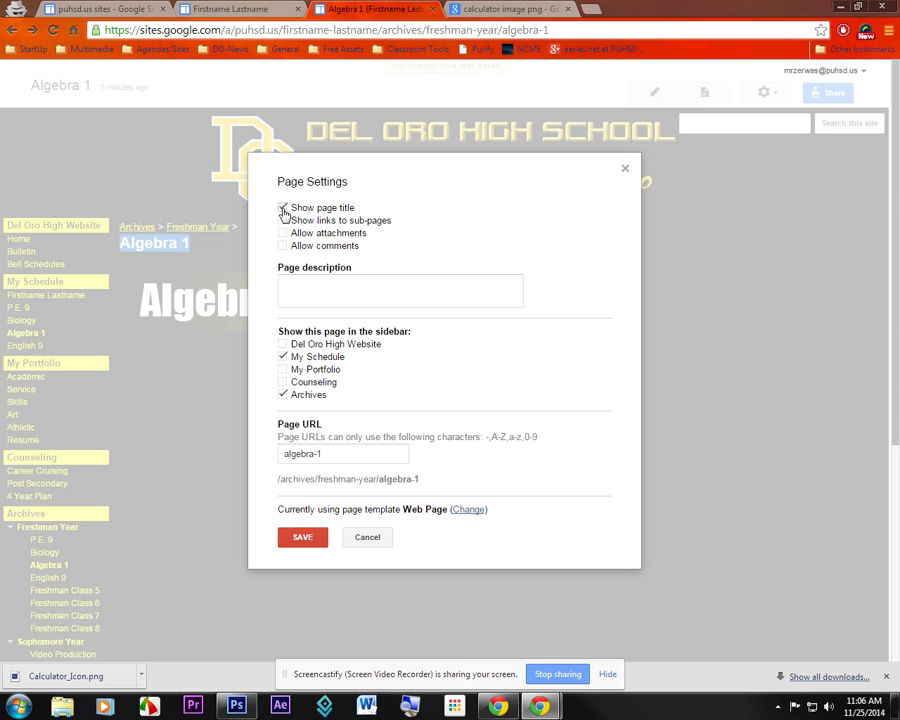
pyautogui.click(303, 541)
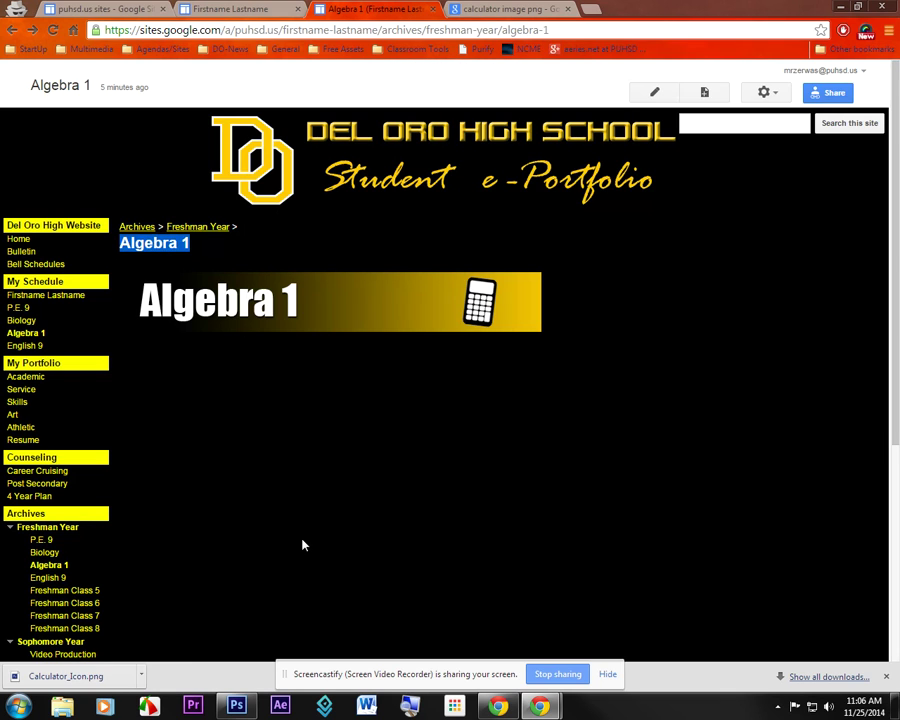